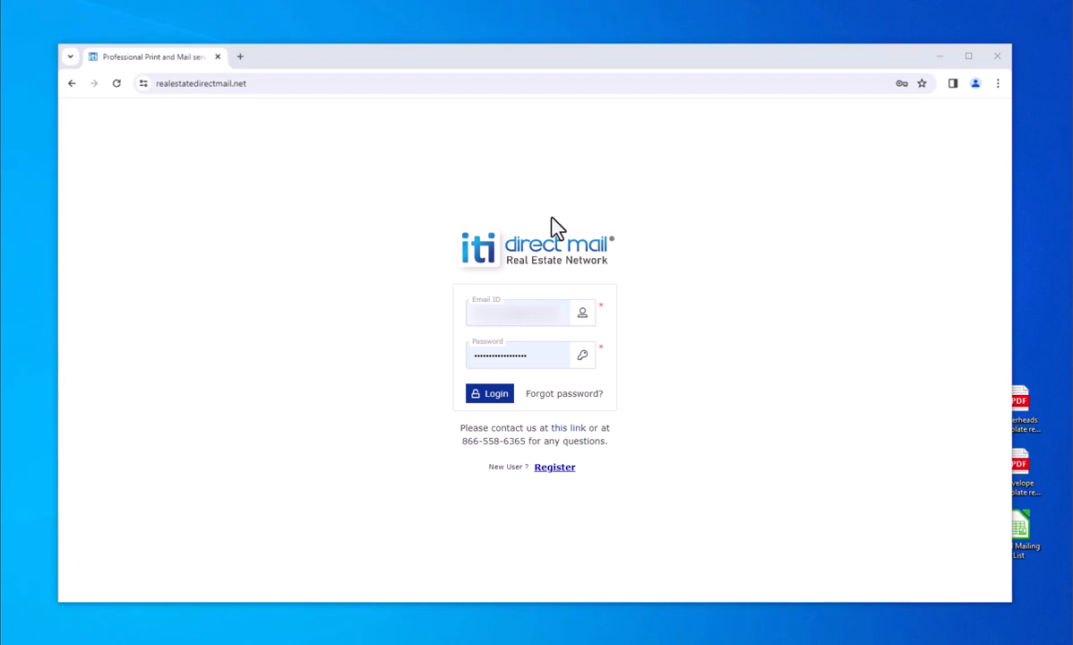
# - Sign in and open the Real estate letter mailer product under Letter Printing
pyautogui.click(491, 395)
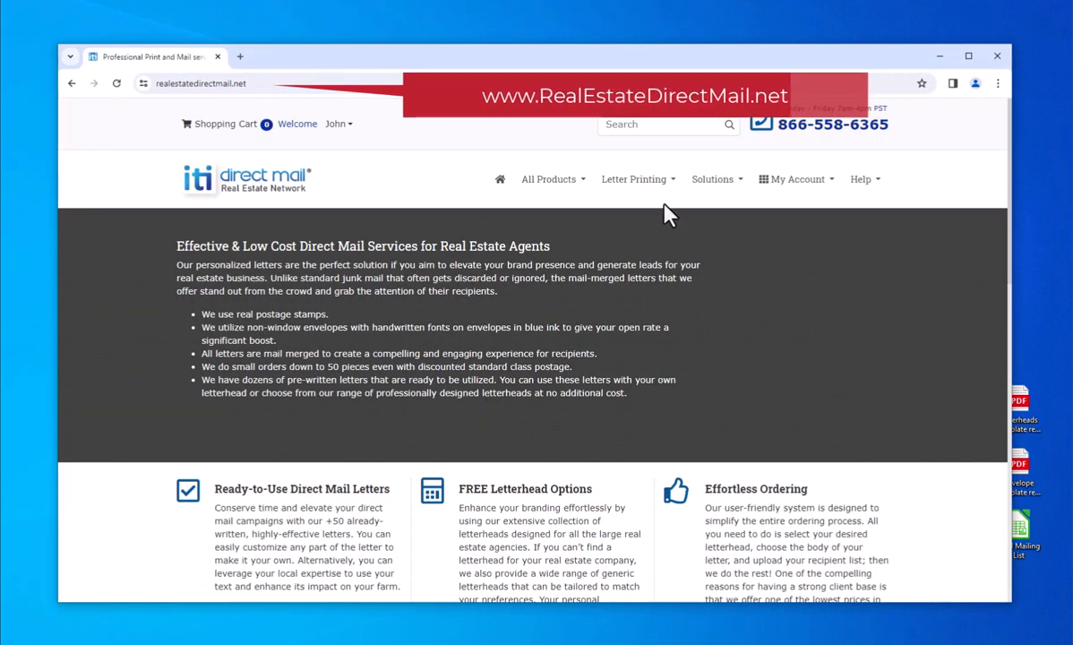
pyautogui.click(634, 179)
pyautogui.click(642, 211)
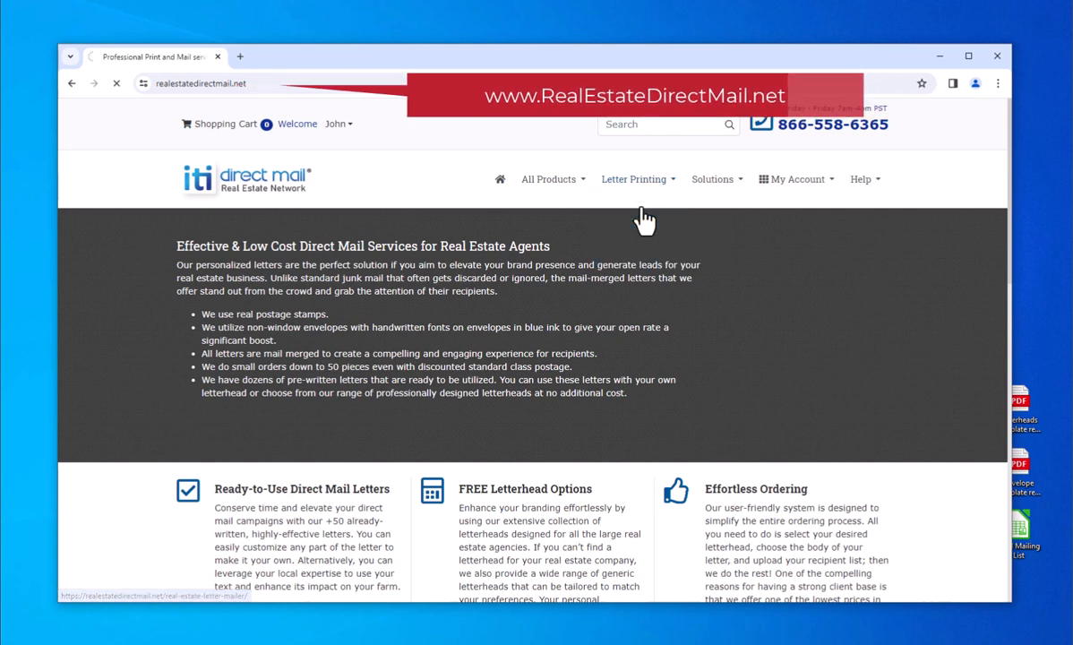
pyautogui.scroll(-1, 768, 265)
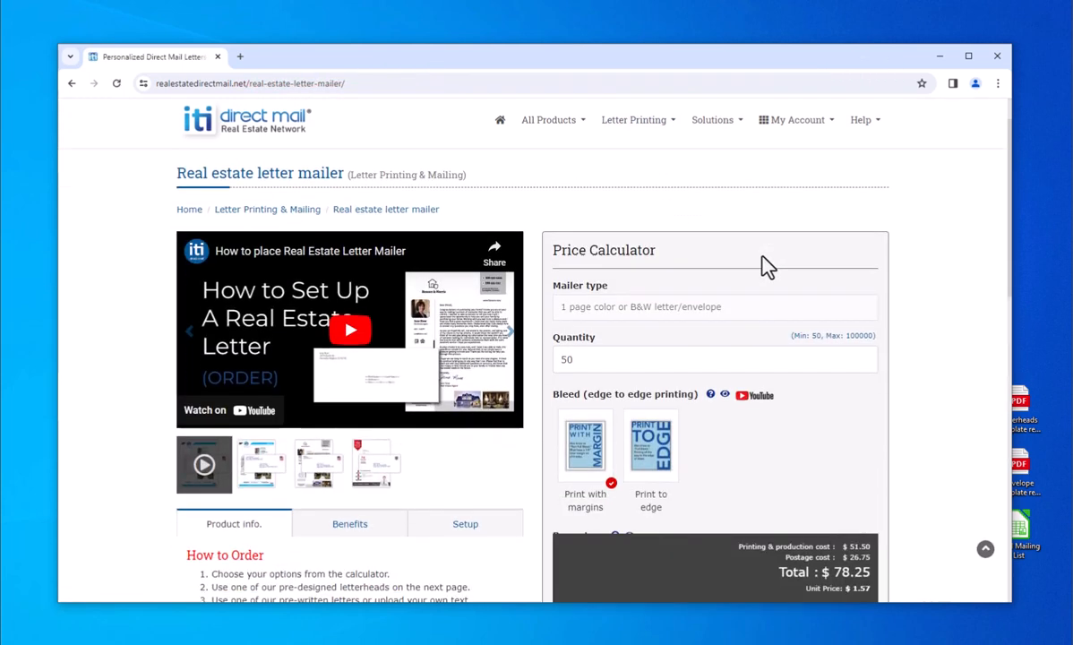
# - Set the mailing quantity to 500 and start browsing pre-designed letterheads and letters
pyautogui.click(625, 355)
pyautogui.write('0')
pyautogui.scroll(-8, 859, 345)
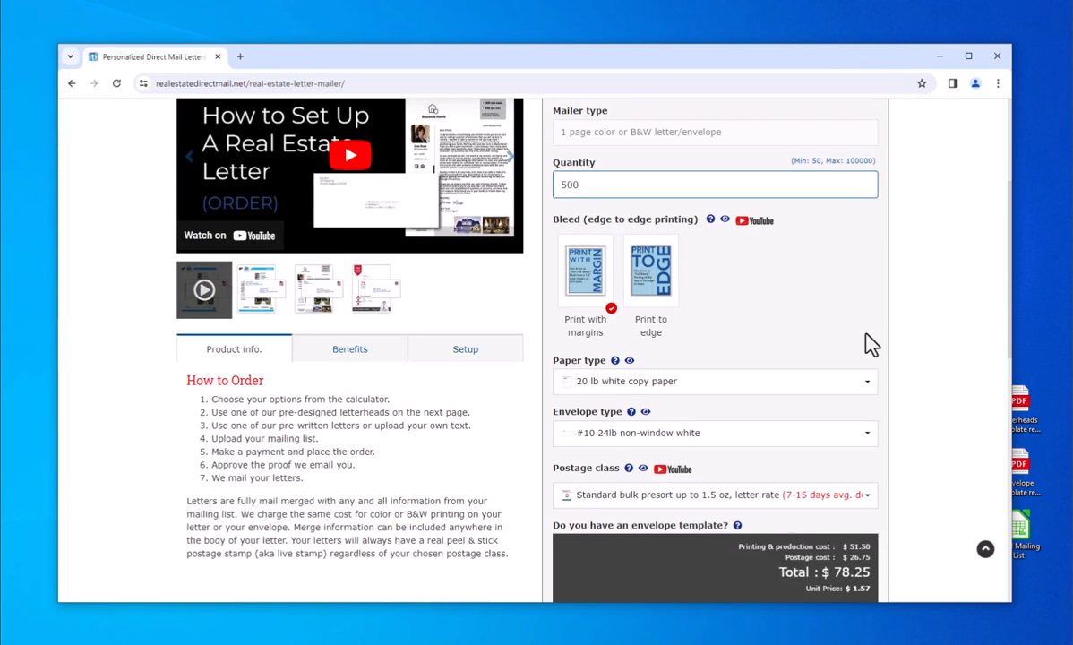
pyautogui.scroll(-2, 904, 349)
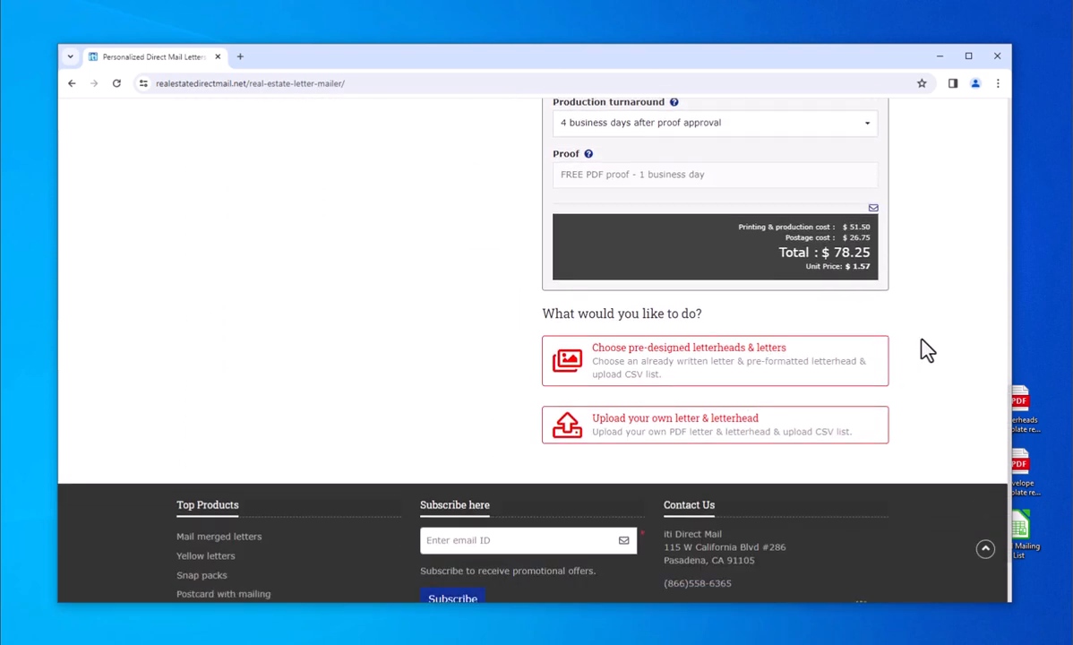
pyautogui.click(814, 377)
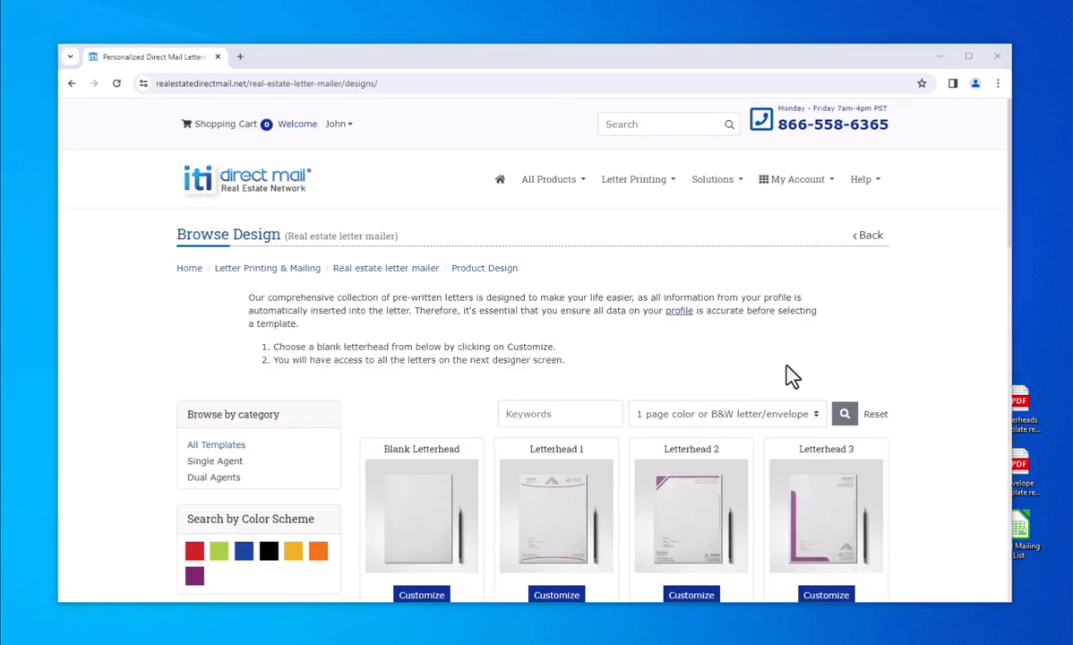
# - Try the single-agent and dual-agent letterhead filters, then show all templates again
pyautogui.scroll(-1, 789, 370)
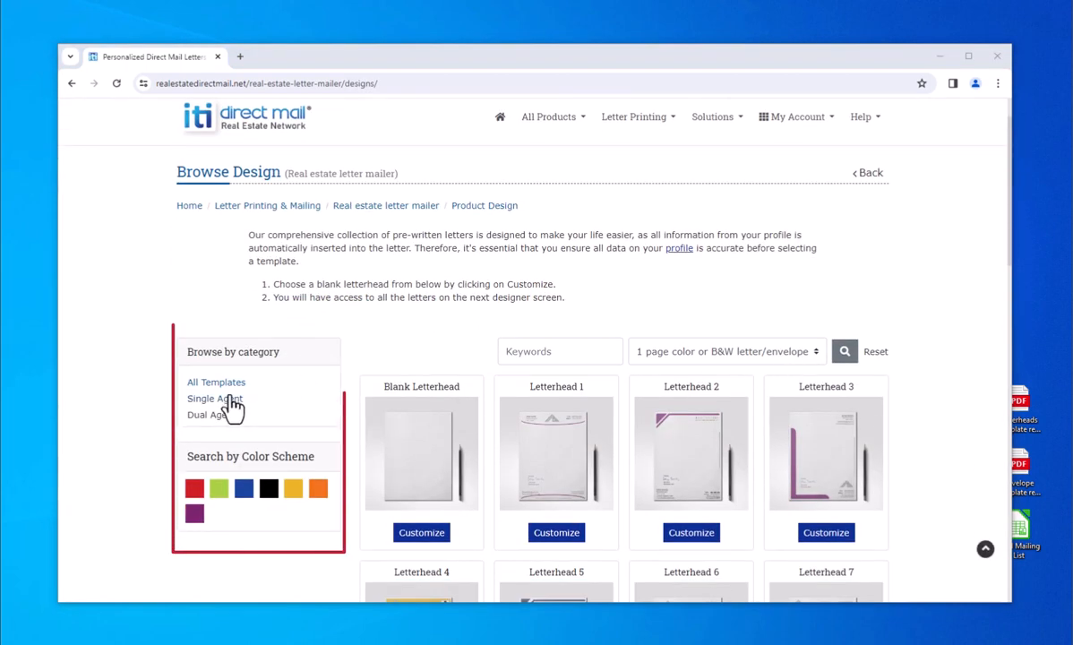
pyautogui.click(228, 400)
pyautogui.click(229, 423)
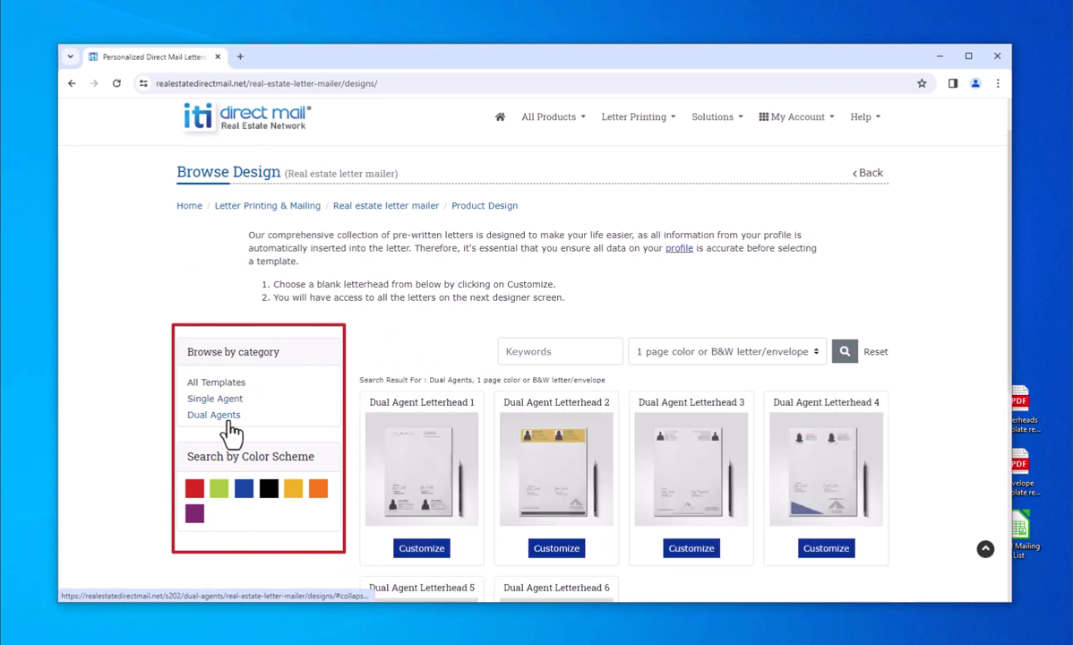
pyautogui.scroll(-1, 376, 385)
pyautogui.click(215, 324)
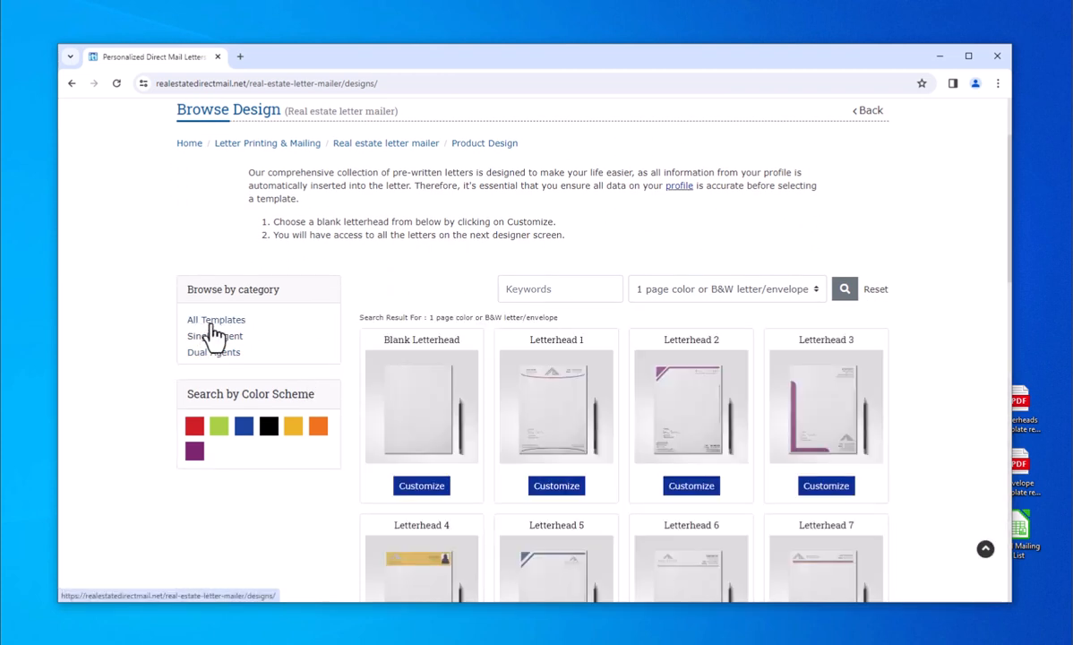
pyautogui.scroll(-1, 199, 385)
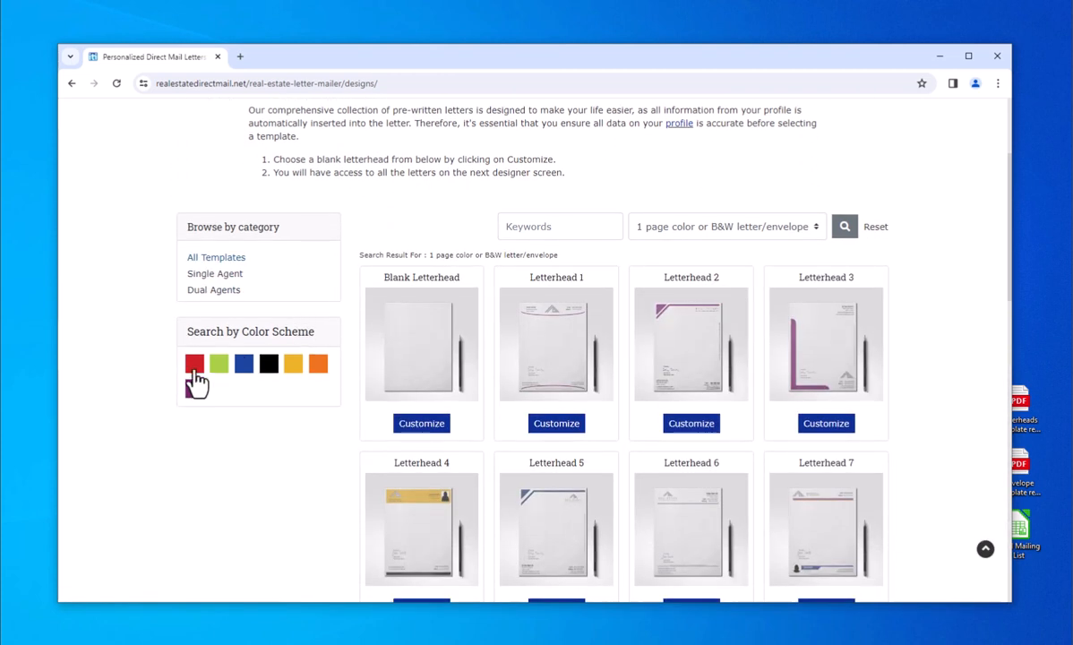
# - Filter letterheads to the Blue colour scheme and preview Letterhead 5 at full size
pyautogui.click(193, 369)
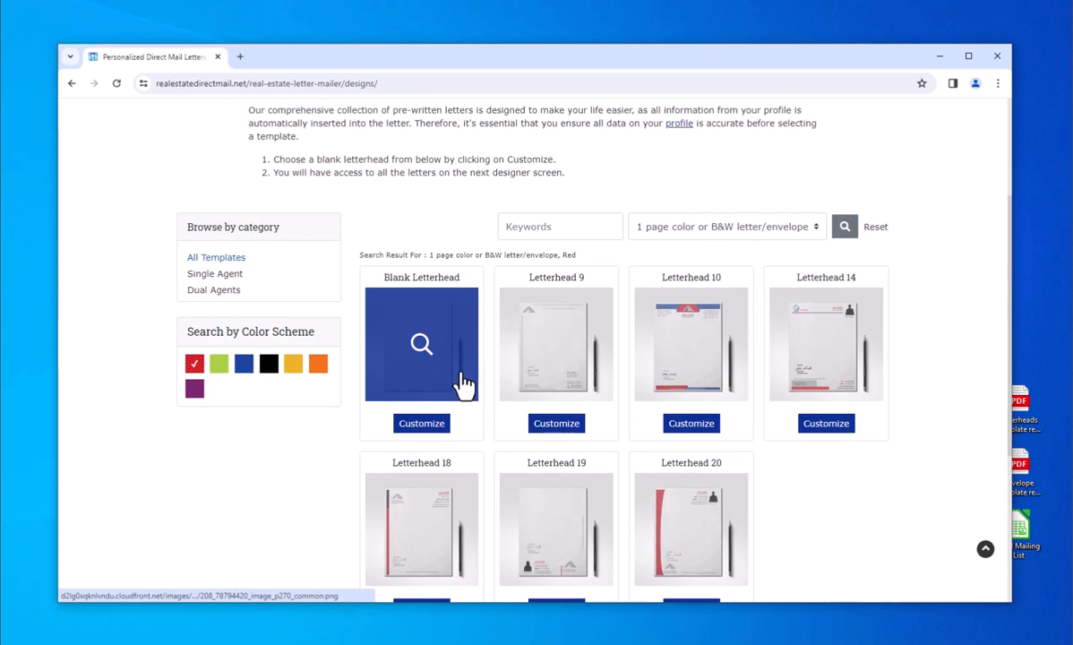
pyautogui.click(218, 364)
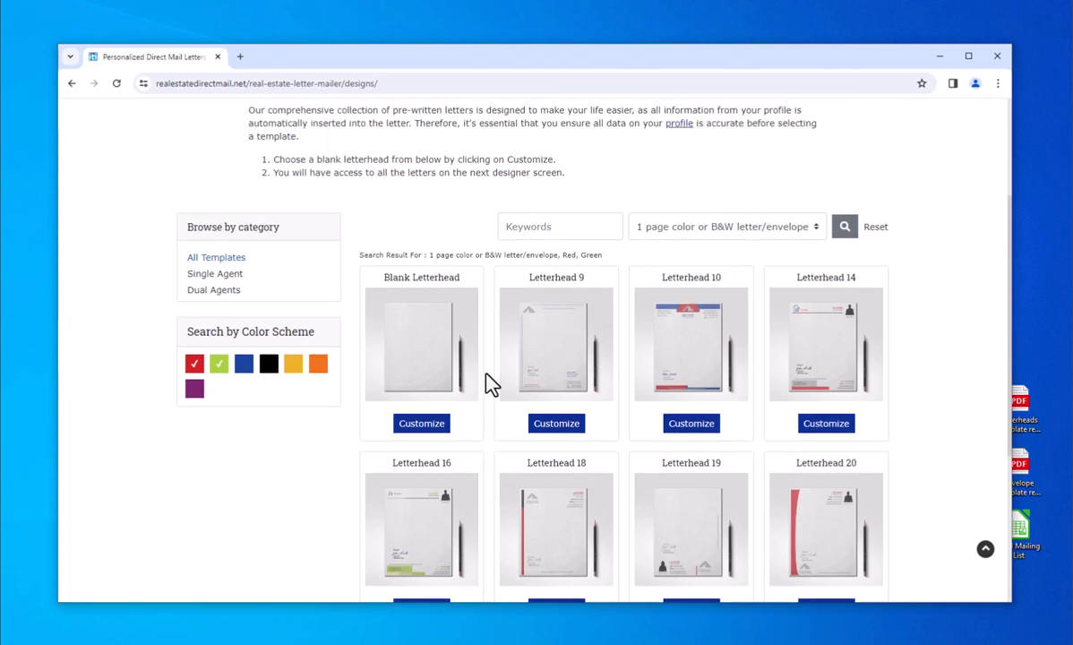
pyautogui.click(218, 364)
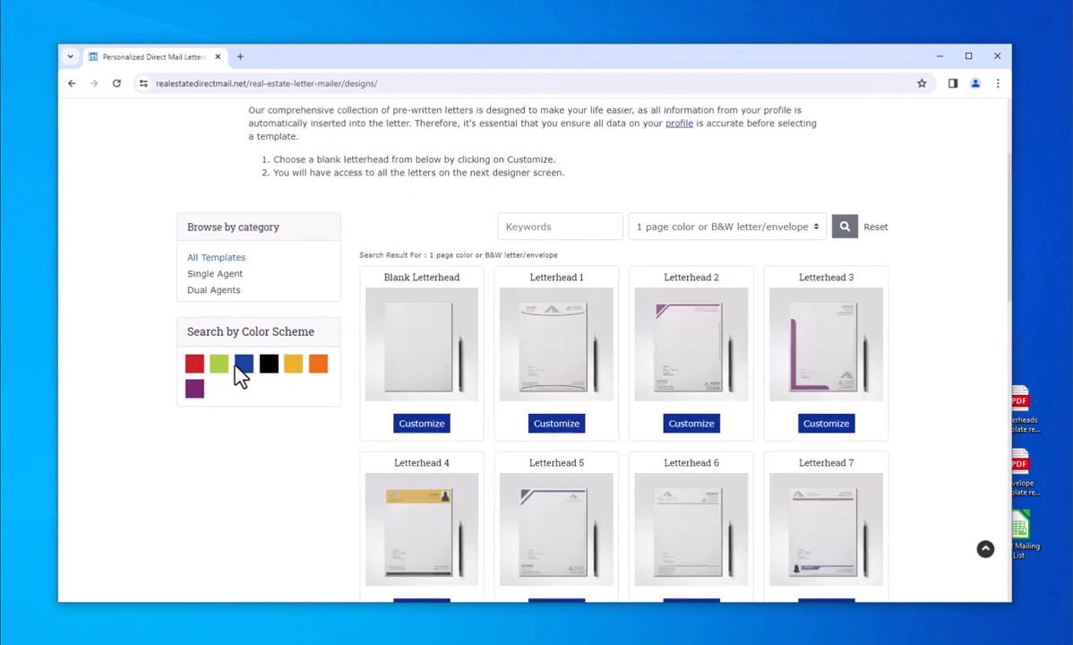
pyautogui.click(242, 369)
pyautogui.scroll(2, 601, 391)
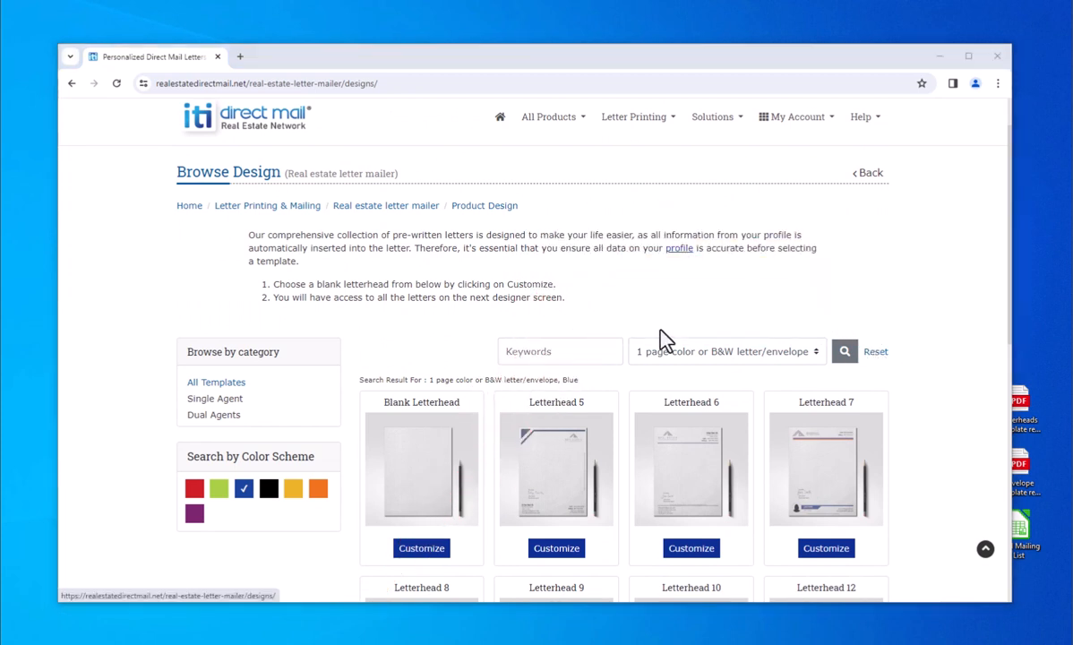
pyautogui.scroll(-2, 663, 339)
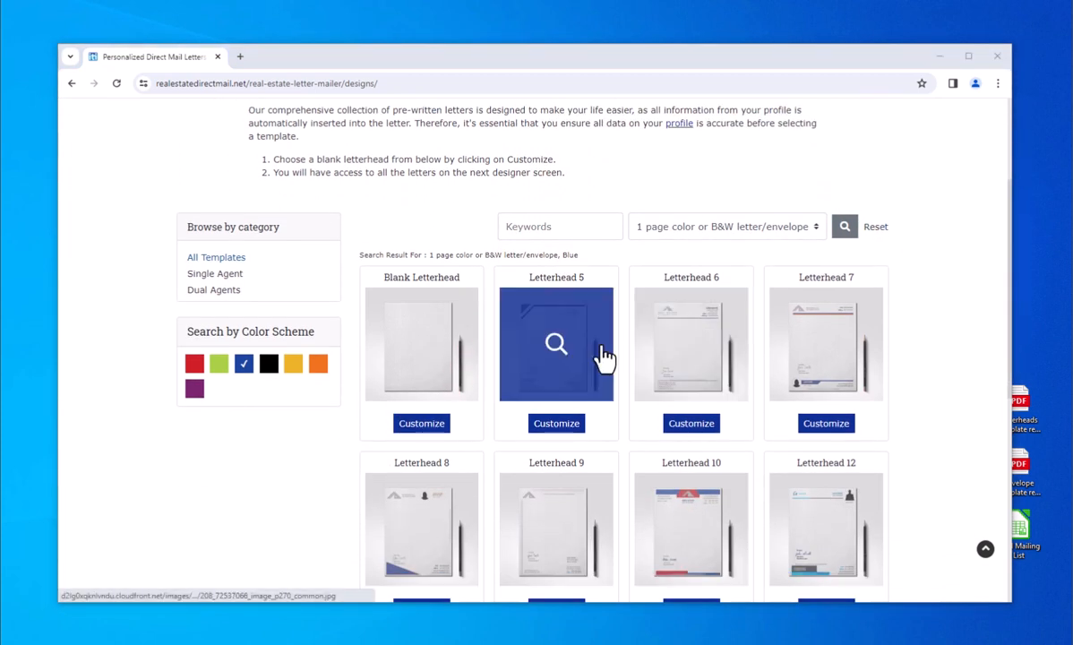
pyautogui.click(545, 384)
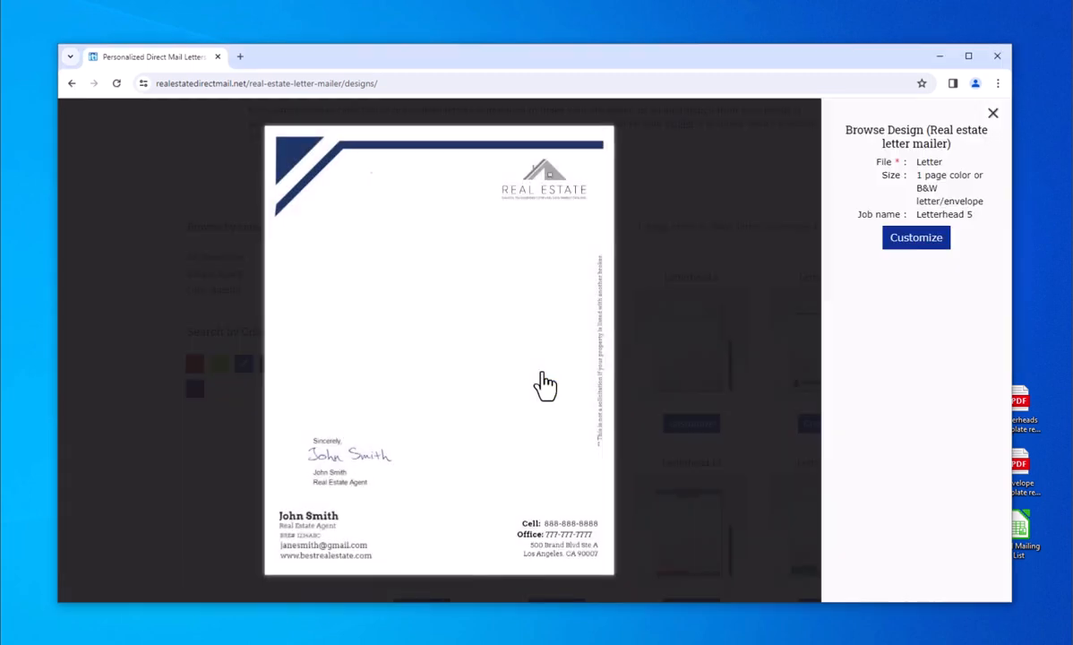
pyautogui.click(992, 115)
pyautogui.scroll(-3, 550, 349)
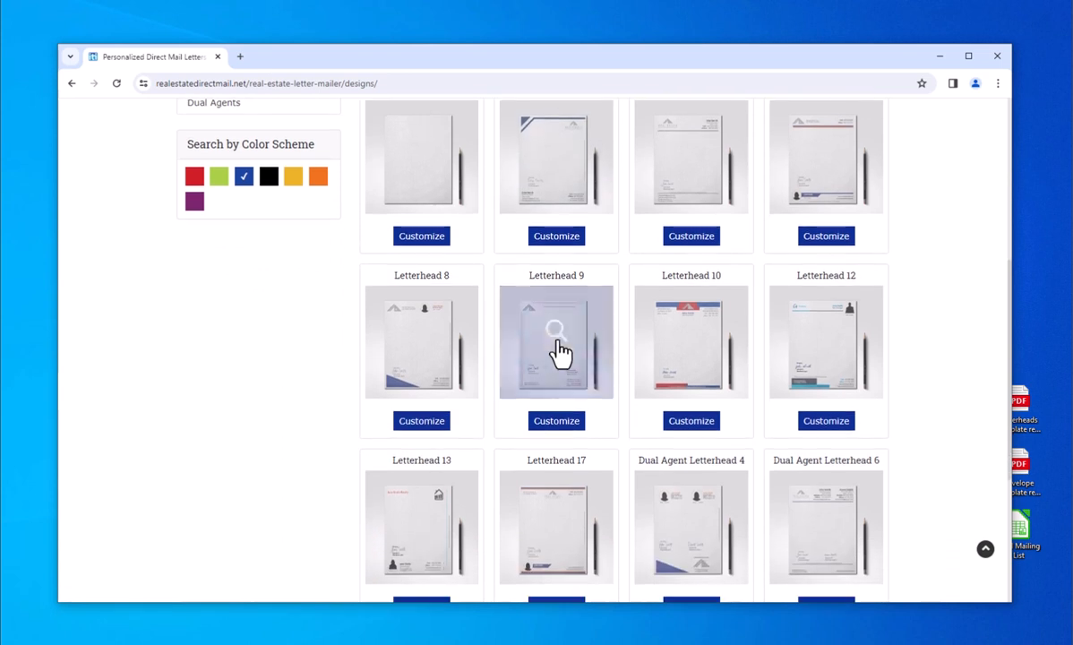
# - Open Letterhead 8 in the designer, back out once to the designs list, and return
pyautogui.click(421, 347)
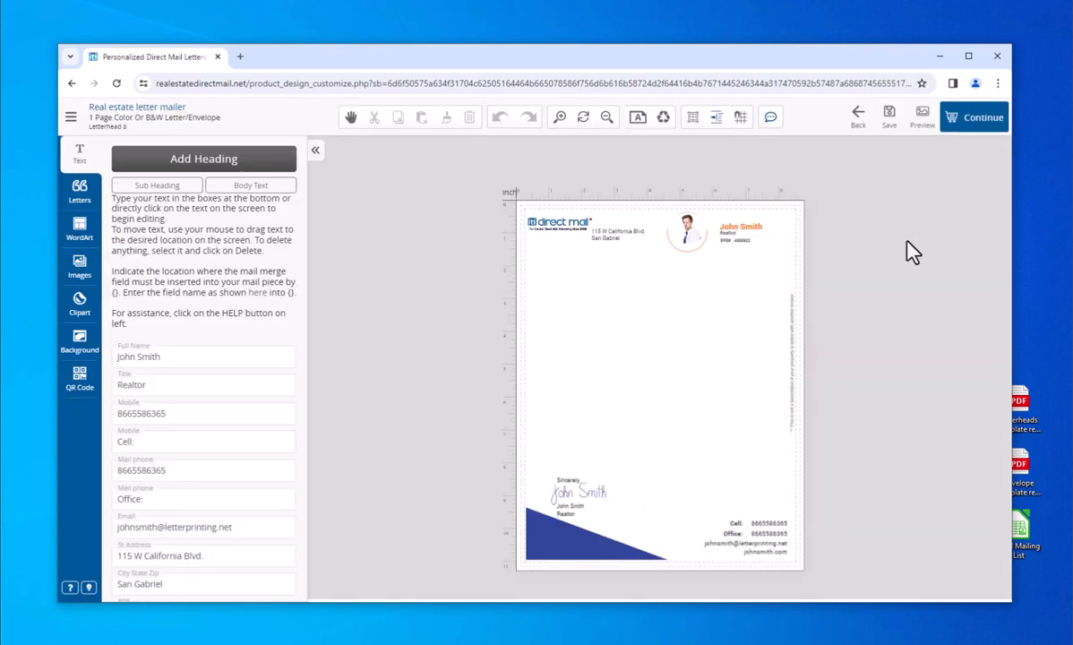
pyautogui.click(855, 118)
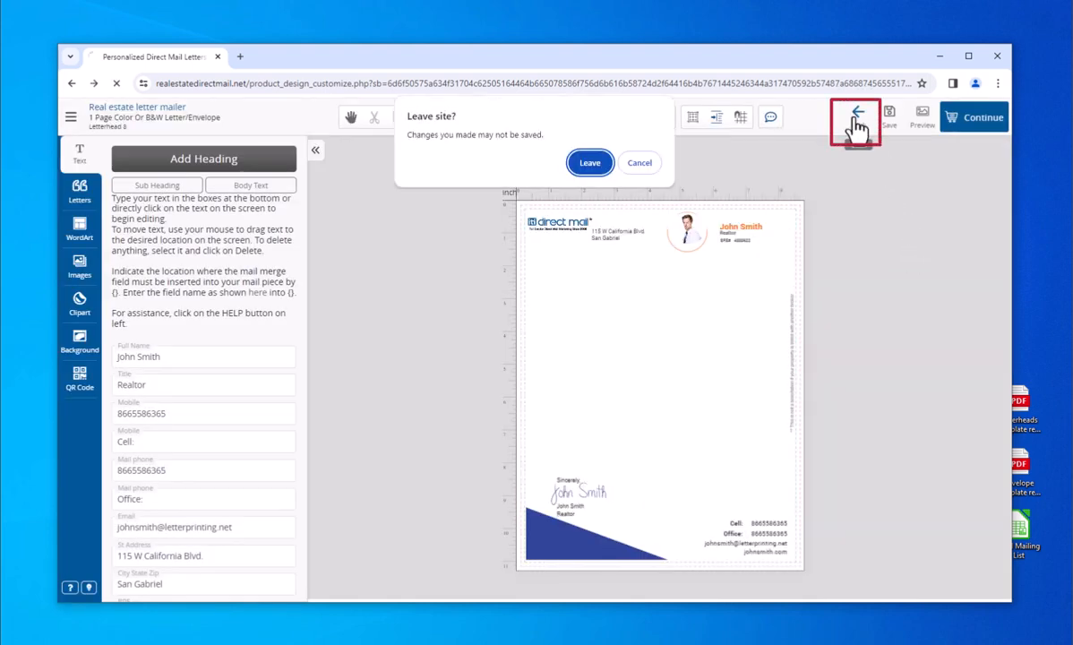
pyautogui.click(591, 162)
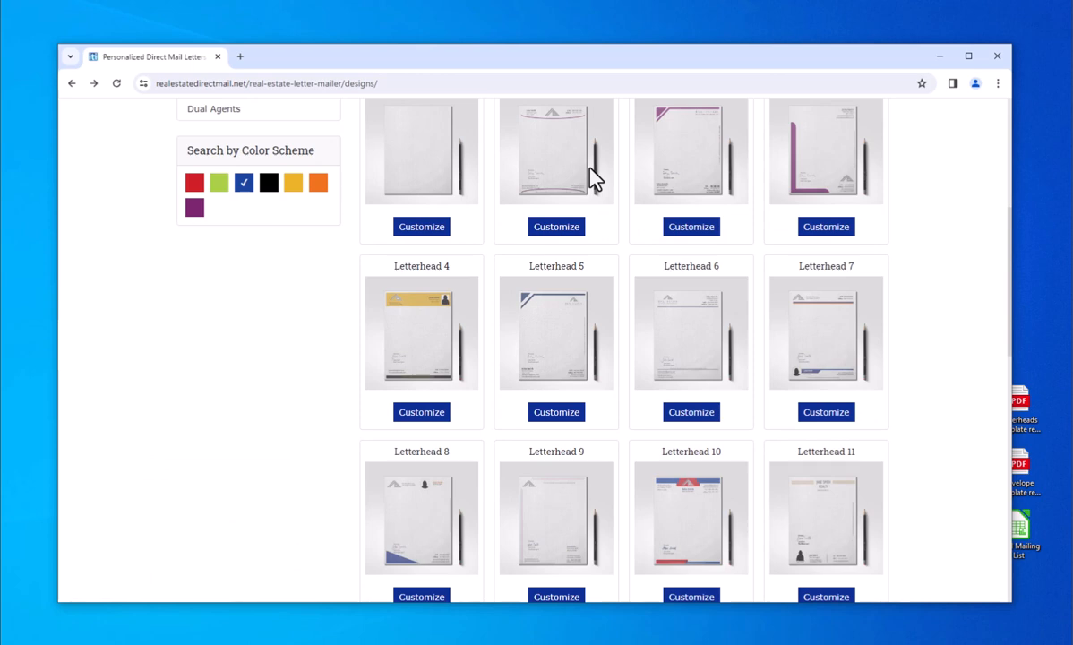
pyautogui.scroll(-2, 439, 450)
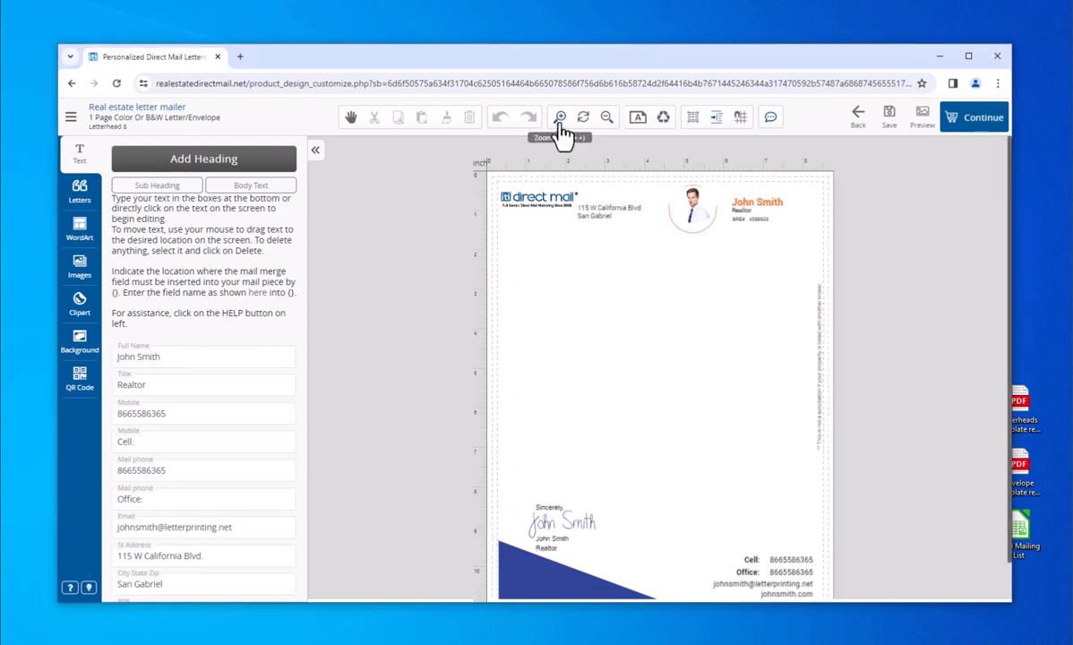
pyautogui.click(558, 126)
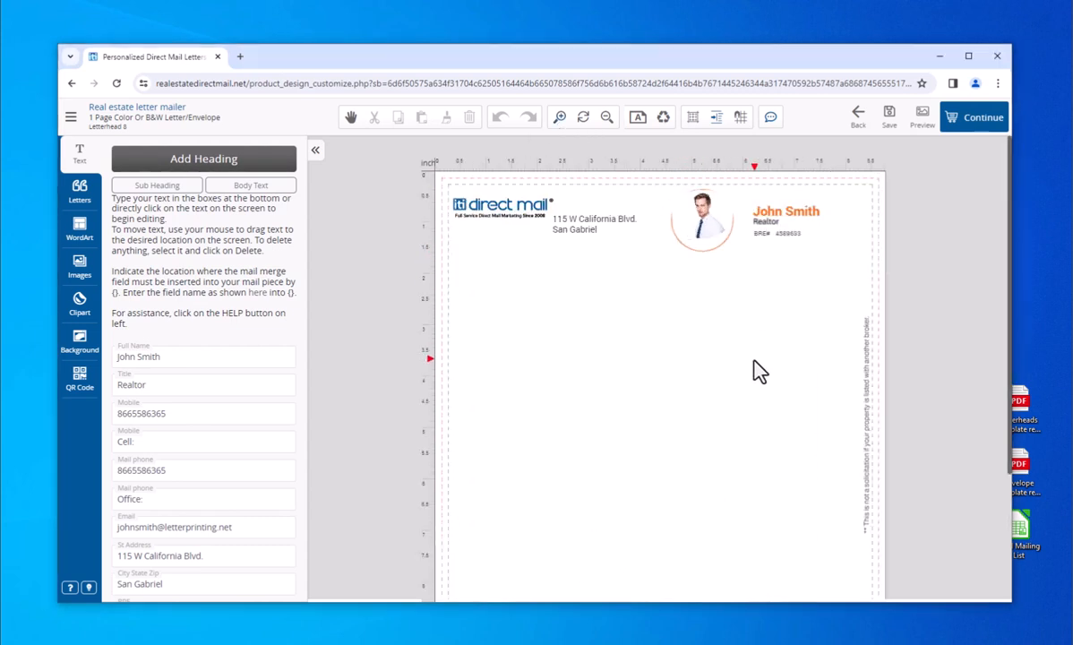
pyautogui.scroll(-3, 756, 376)
pyautogui.scroll(-2, 757, 376)
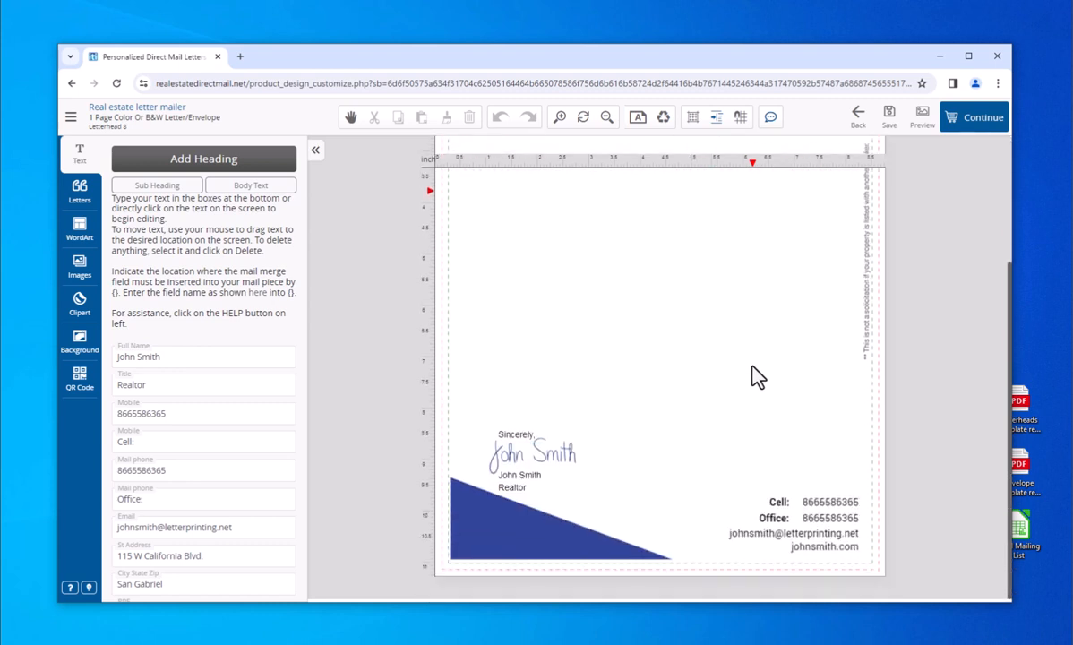
pyautogui.scroll(5, 757, 376)
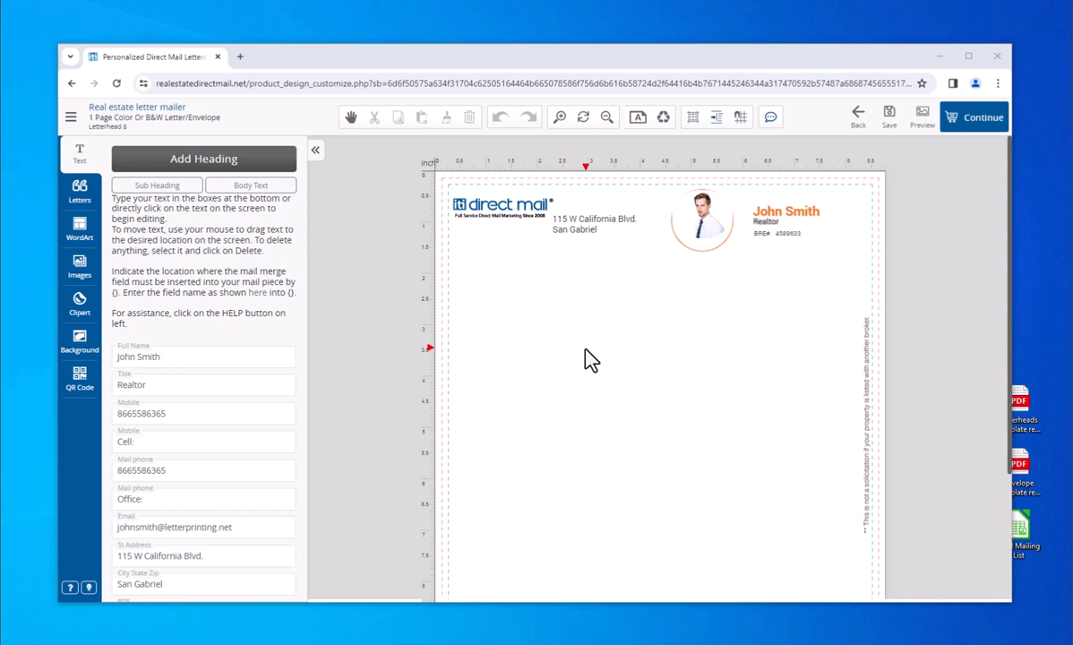
pyautogui.click(704, 225)
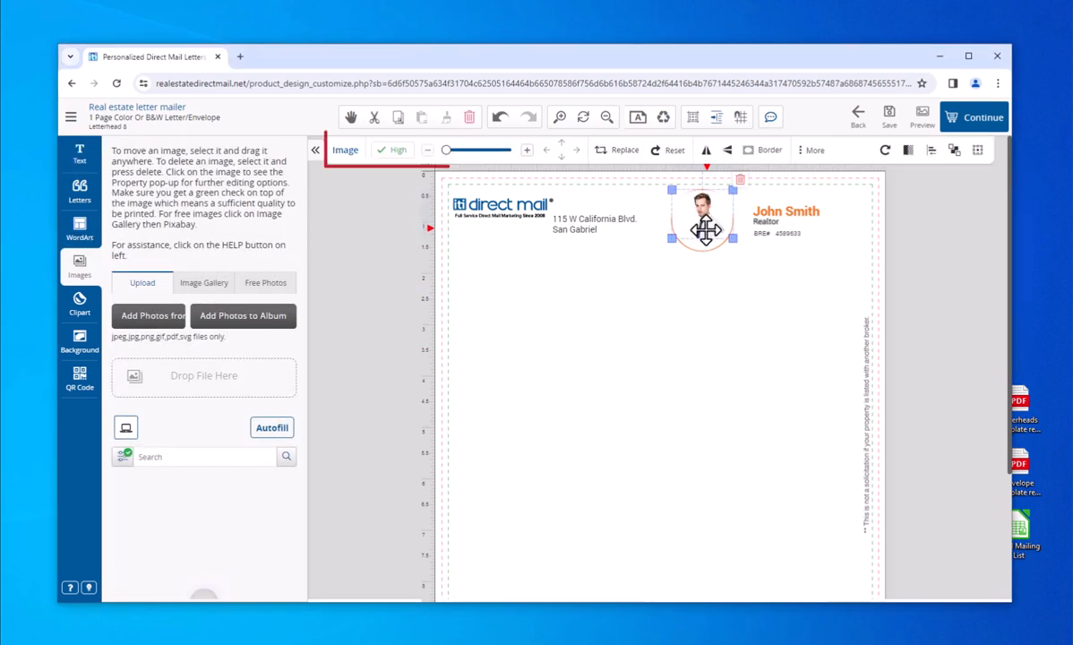
pyautogui.moveTo(705, 228); pyautogui.dragTo(705, 235)
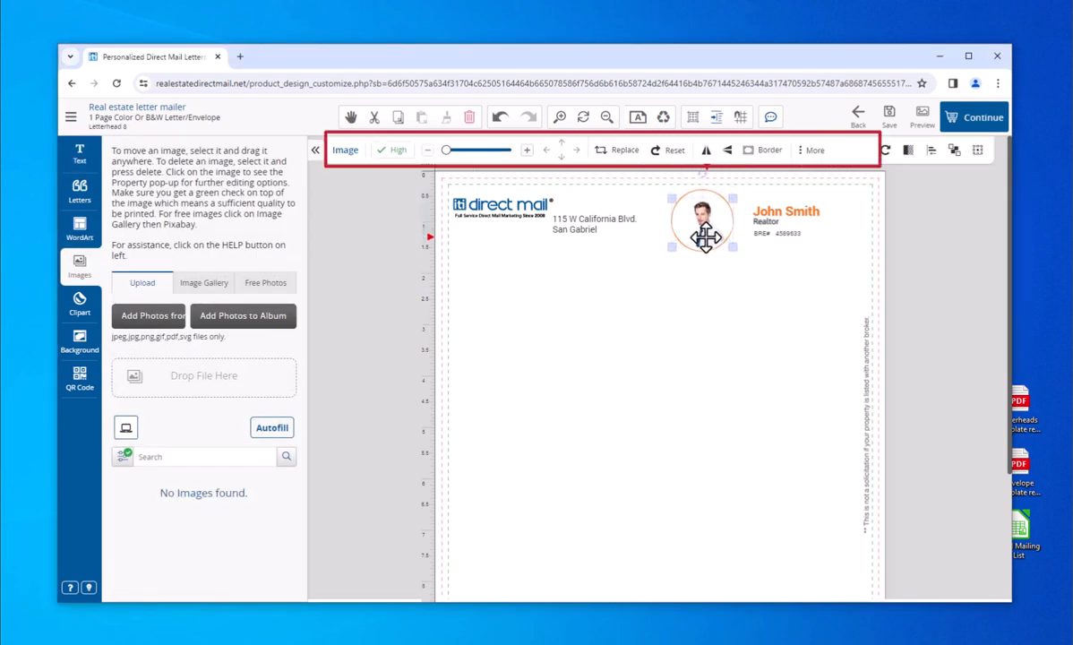
pyautogui.click(735, 330)
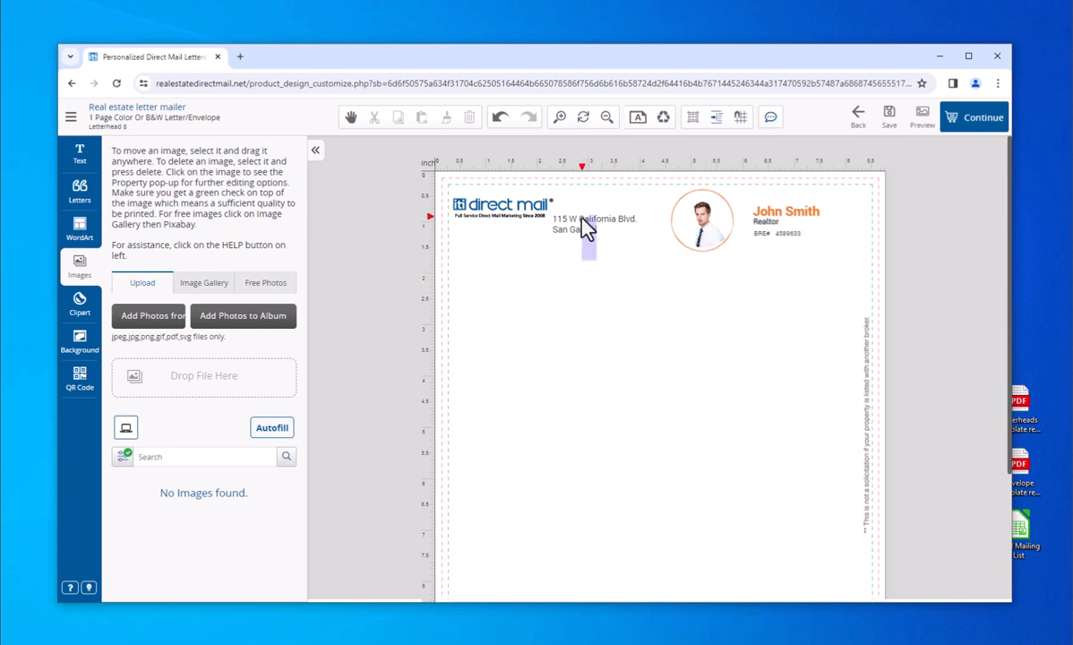
pyautogui.moveTo(580, 216); pyautogui.dragTo(493, 239)
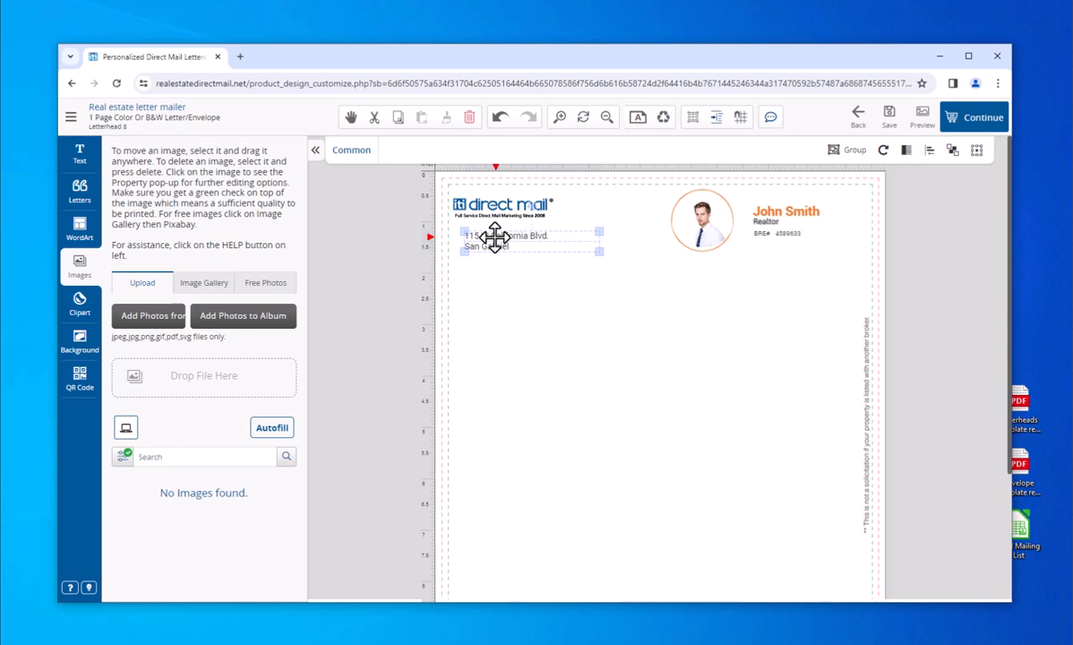
# - Drop the address text below the logo and enlarge the logo to align above it
pyautogui.click(536, 306)
pyautogui.click(543, 212)
pyautogui.moveTo(553, 220)
pyautogui.mouseDown()
pyautogui.moveTo(576, 226)
pyautogui.moveTo(564, 222)
pyautogui.mouseUp()
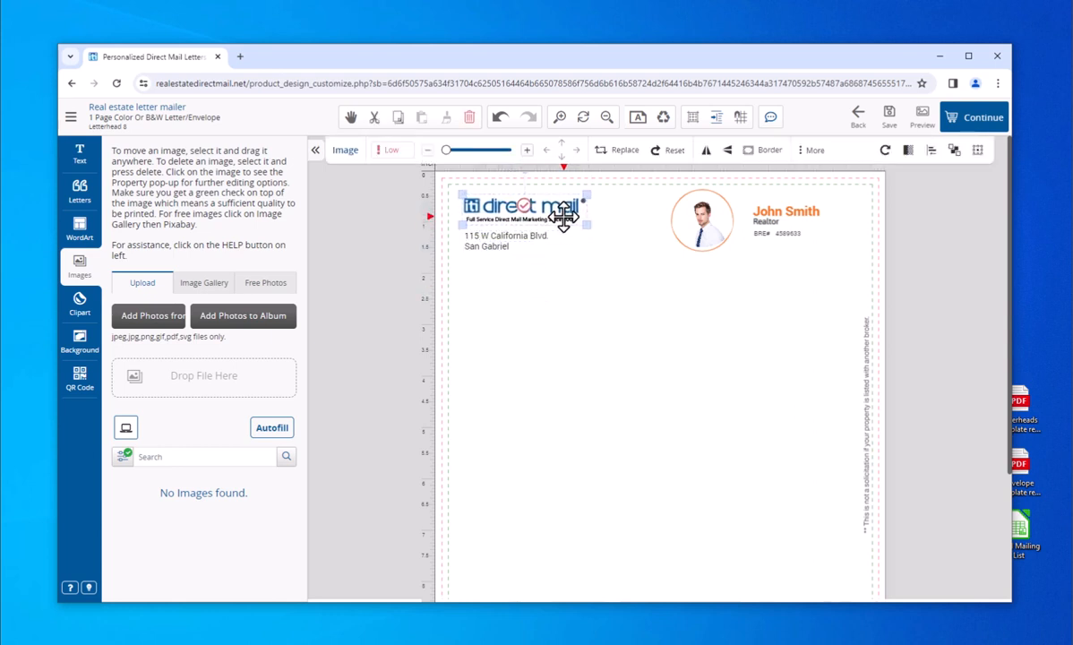
pyautogui.click(552, 336)
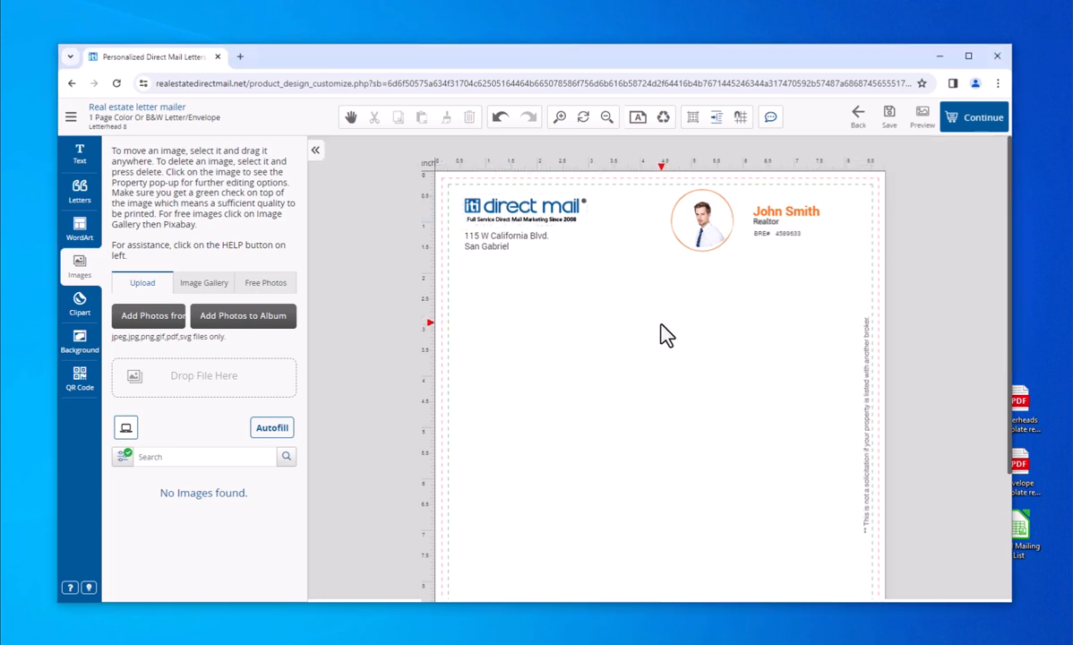
pyautogui.scroll(-4, 663, 336)
# - Add the agent's licence number after the Realtor title in the signature block
pyautogui.click(535, 445)
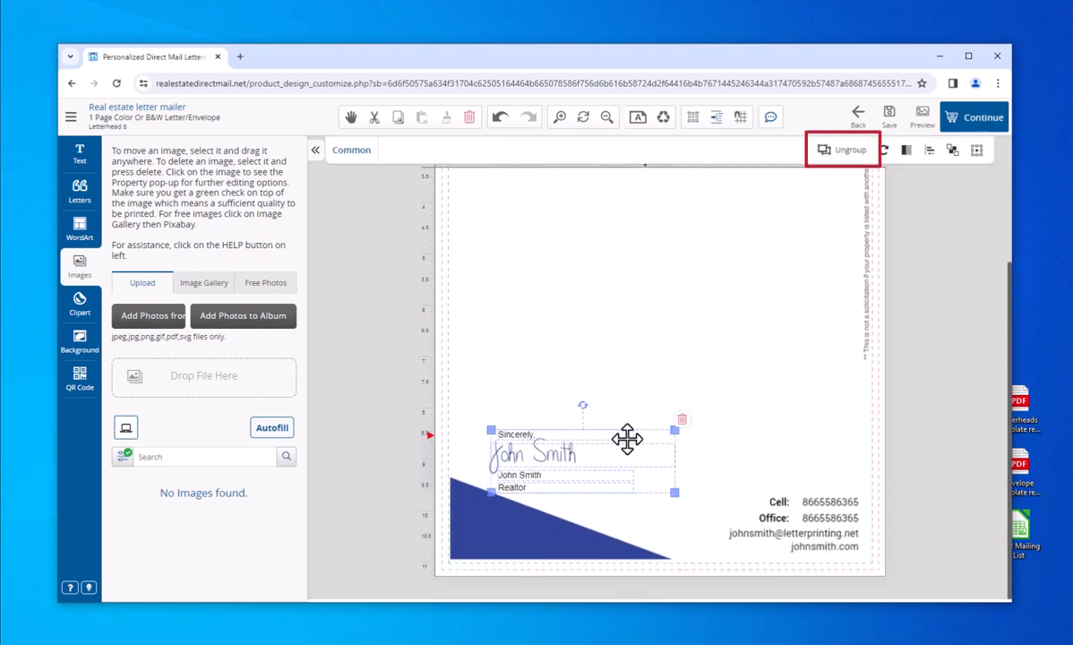
pyautogui.click(540, 486)
pyautogui.write('#4')
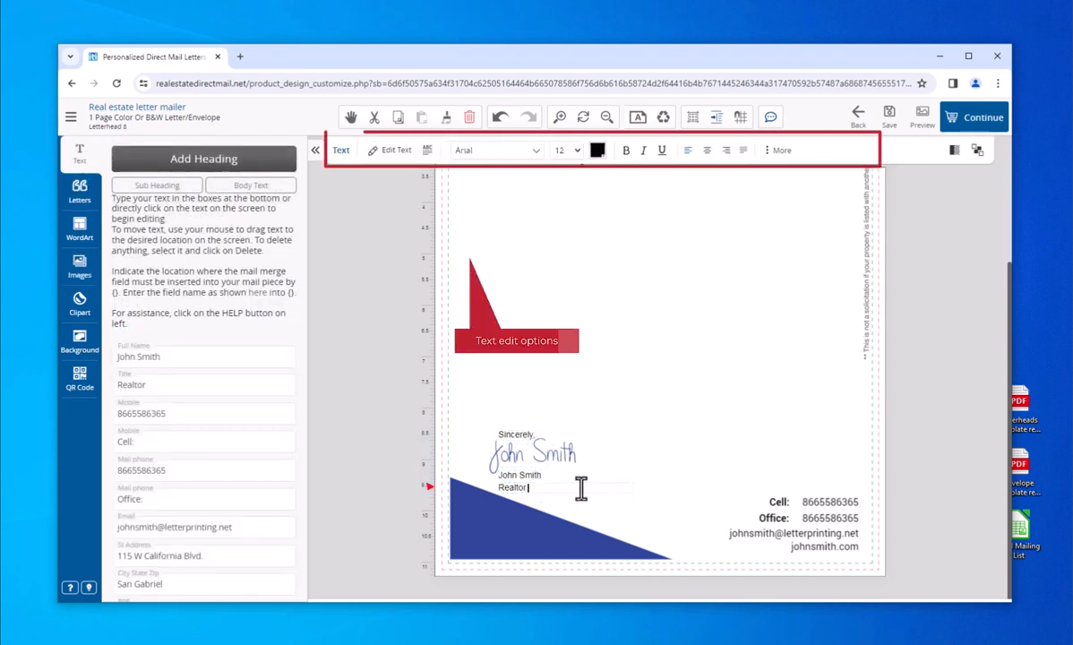
pyautogui.write('5896')
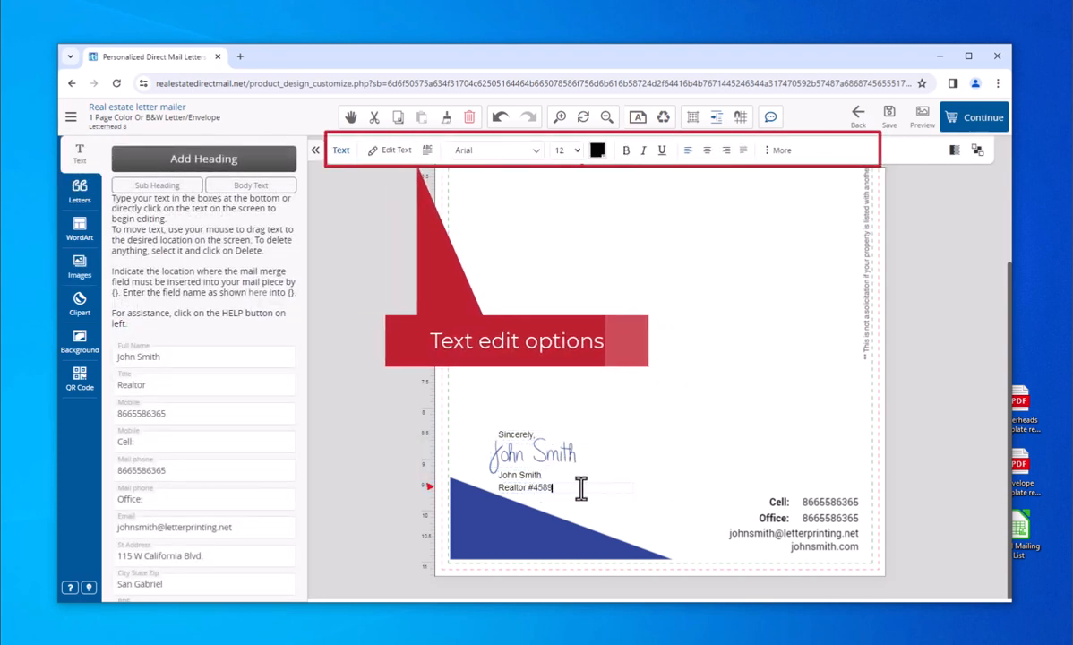
pyautogui.click(639, 454)
pyautogui.click(707, 498)
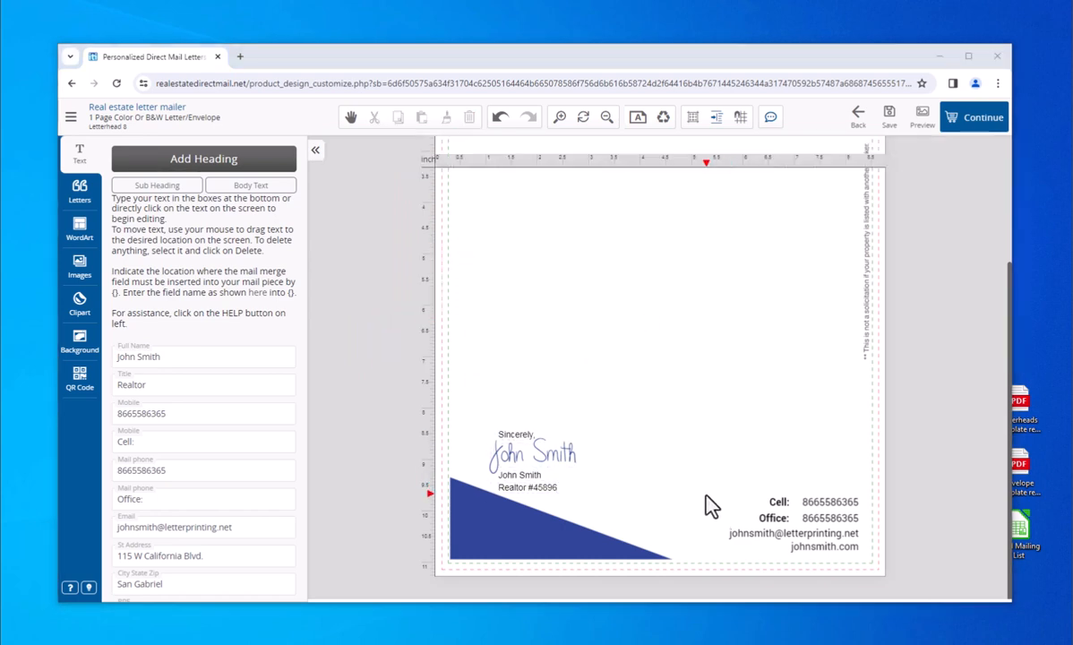
pyautogui.click(606, 117)
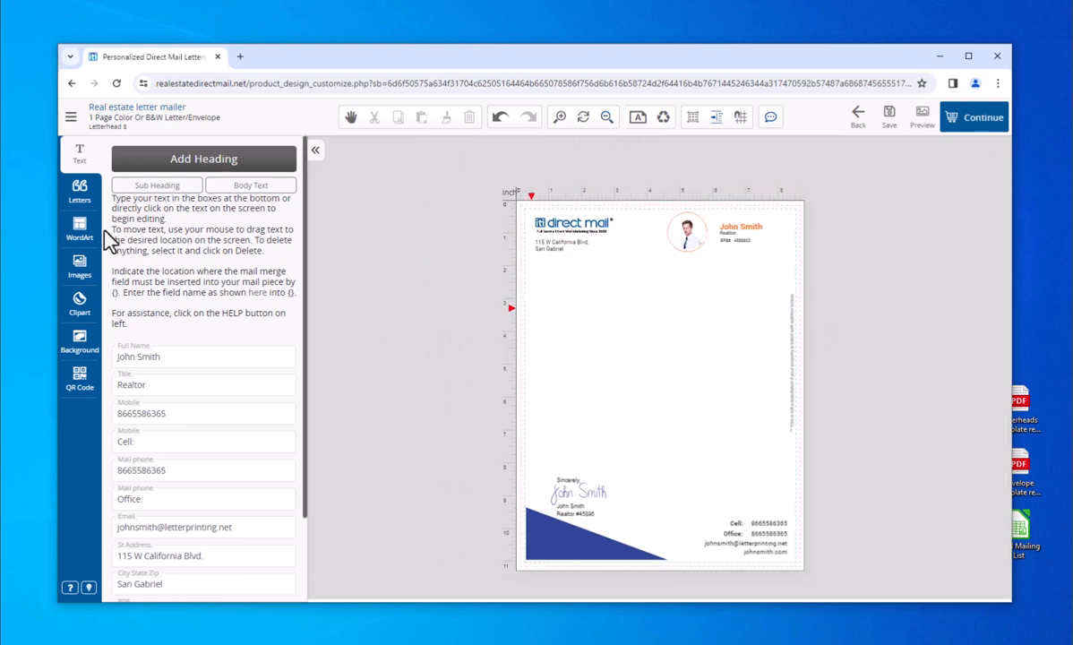
# - Show letter templates from all categories and place Open House 1 as the letter body
pyautogui.click(88, 201)
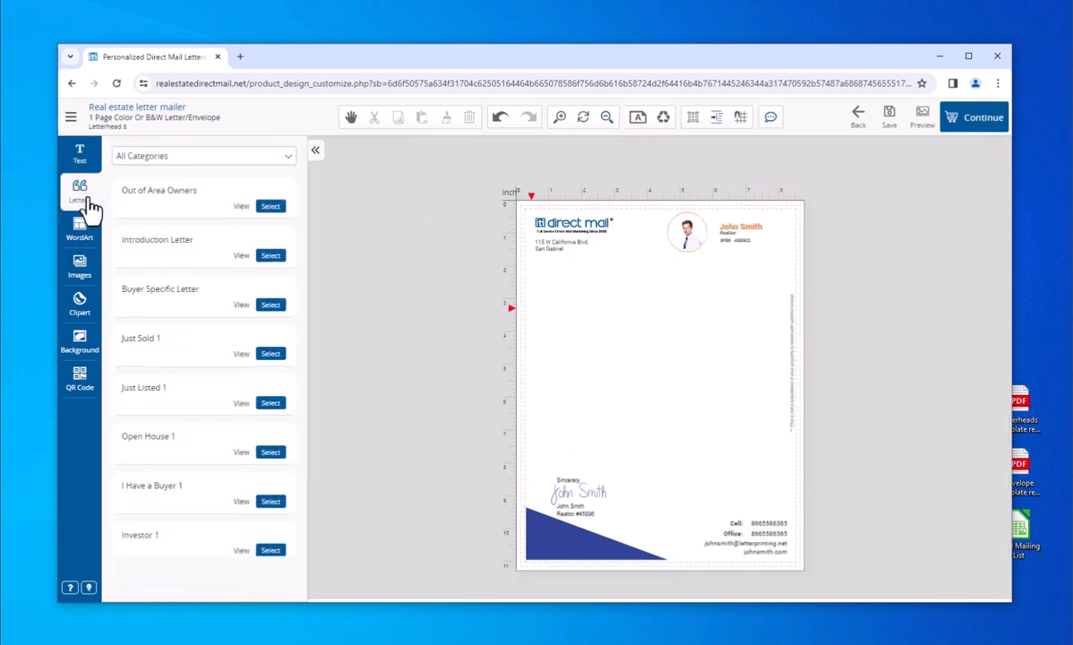
pyautogui.click(175, 162)
pyautogui.click(184, 174)
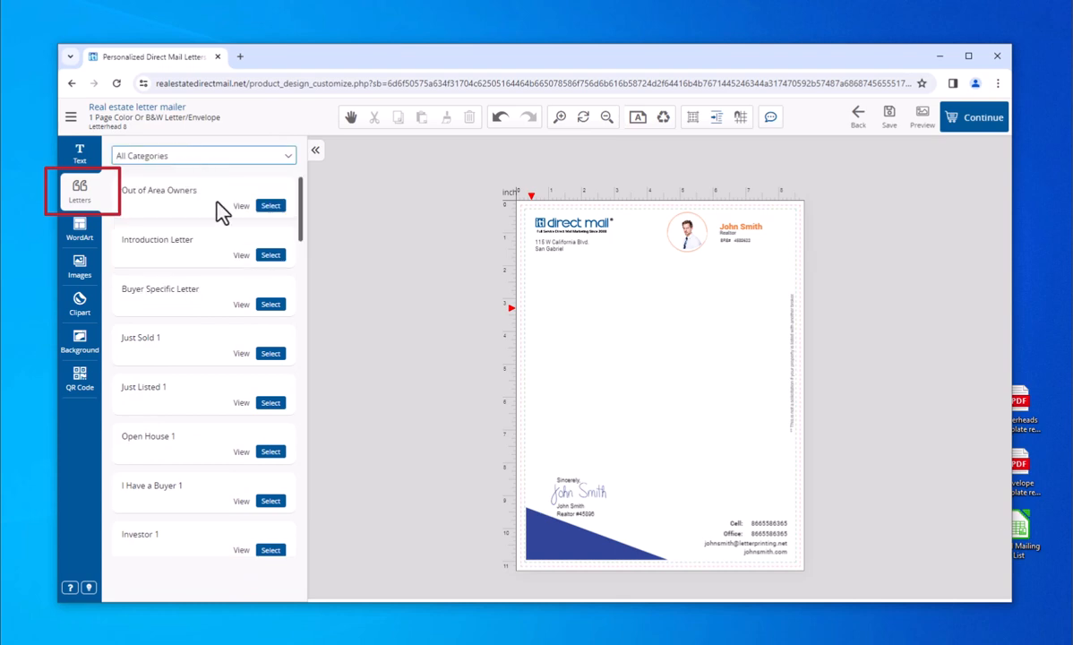
pyautogui.scroll(-2, 269, 304)
pyautogui.moveTo(267, 244)
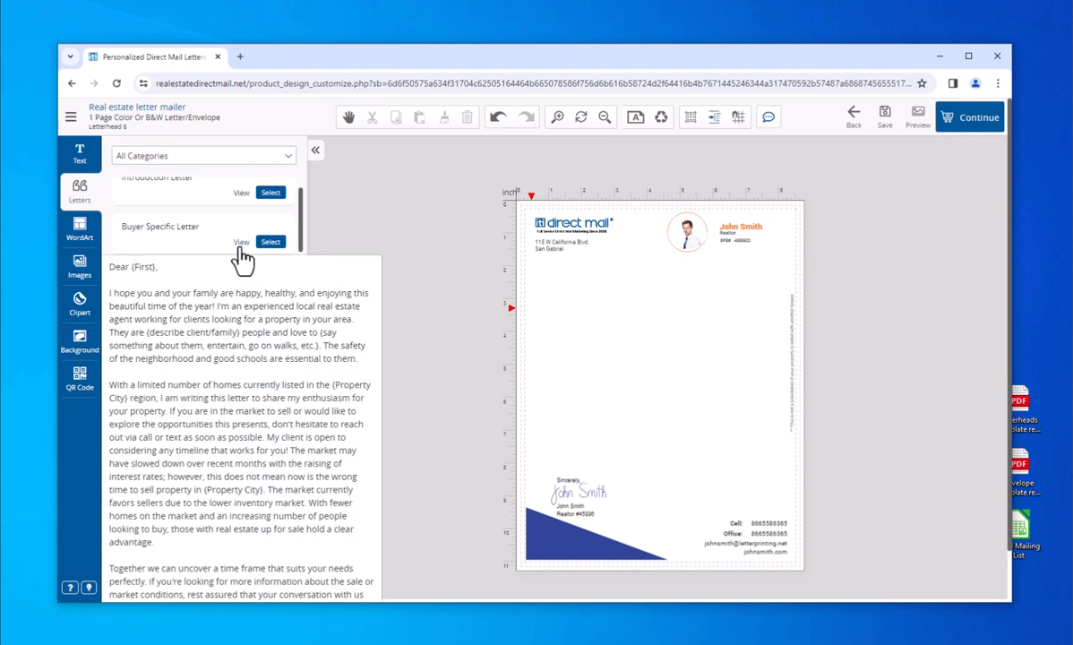
pyautogui.moveTo(242, 351)
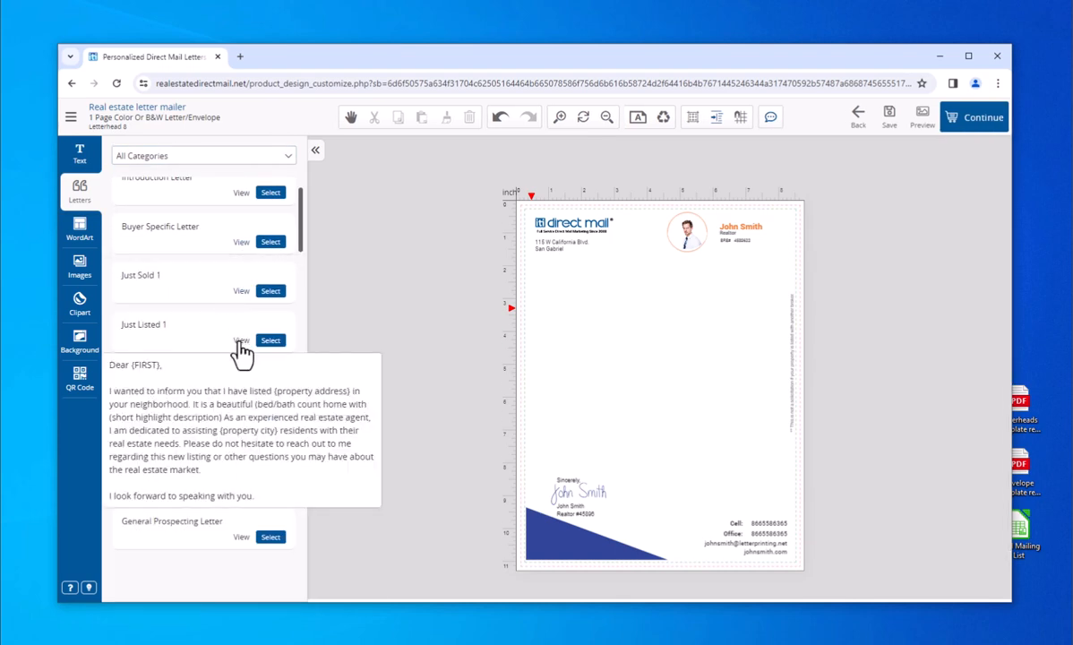
pyautogui.moveTo(242, 403)
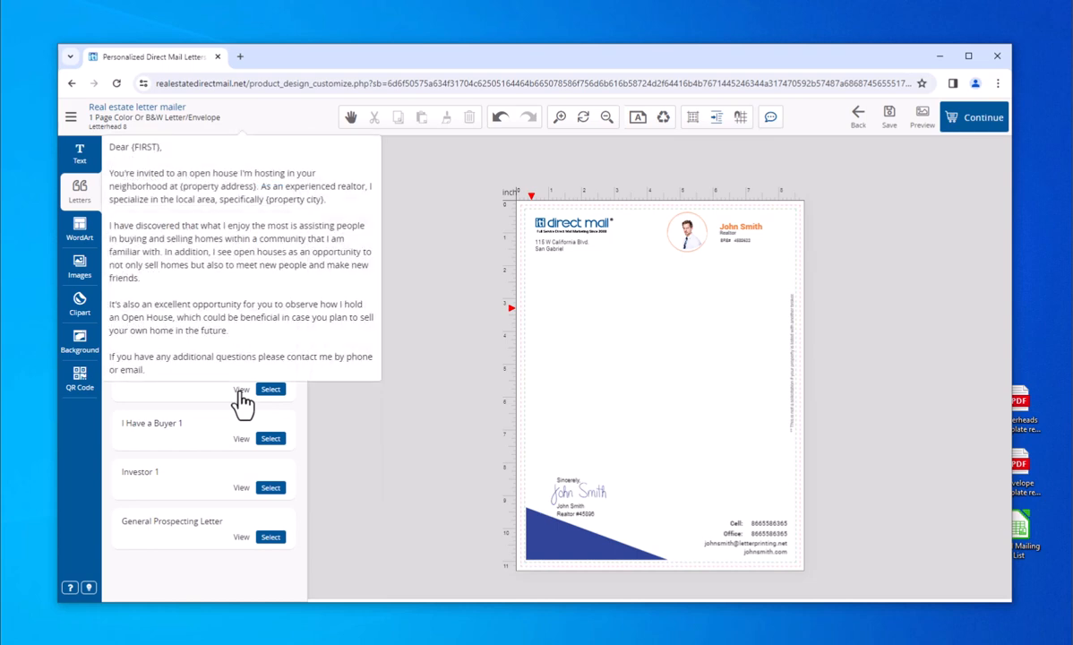
pyautogui.click(269, 389)
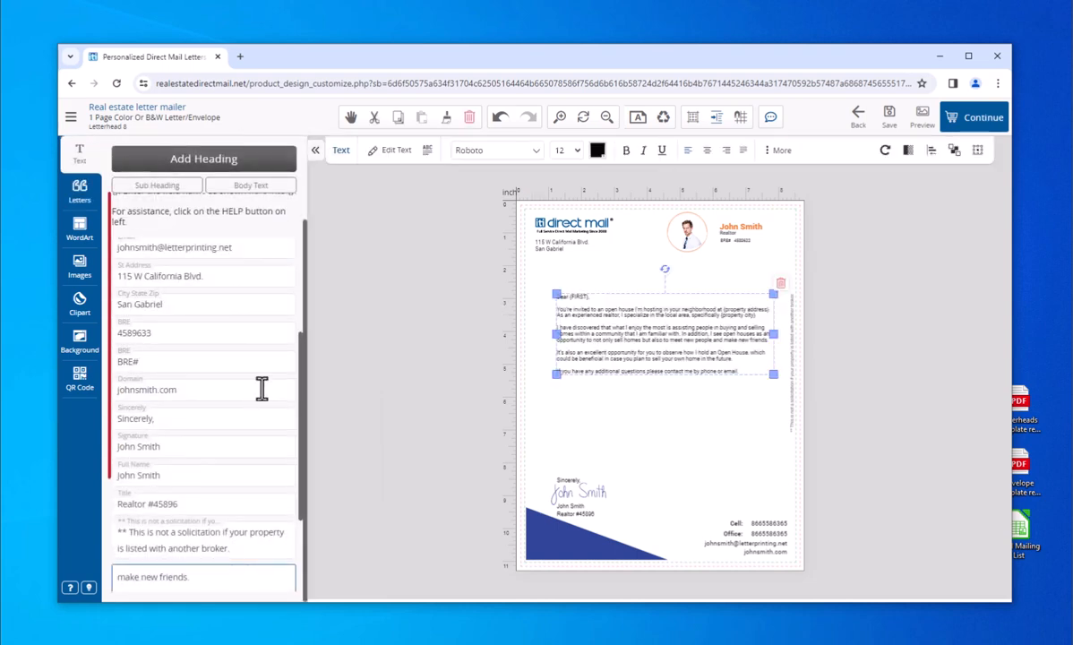
# - Add a closing 'Thank you!' line to the letter and move the signature block up beneath it
pyautogui.click(746, 374)
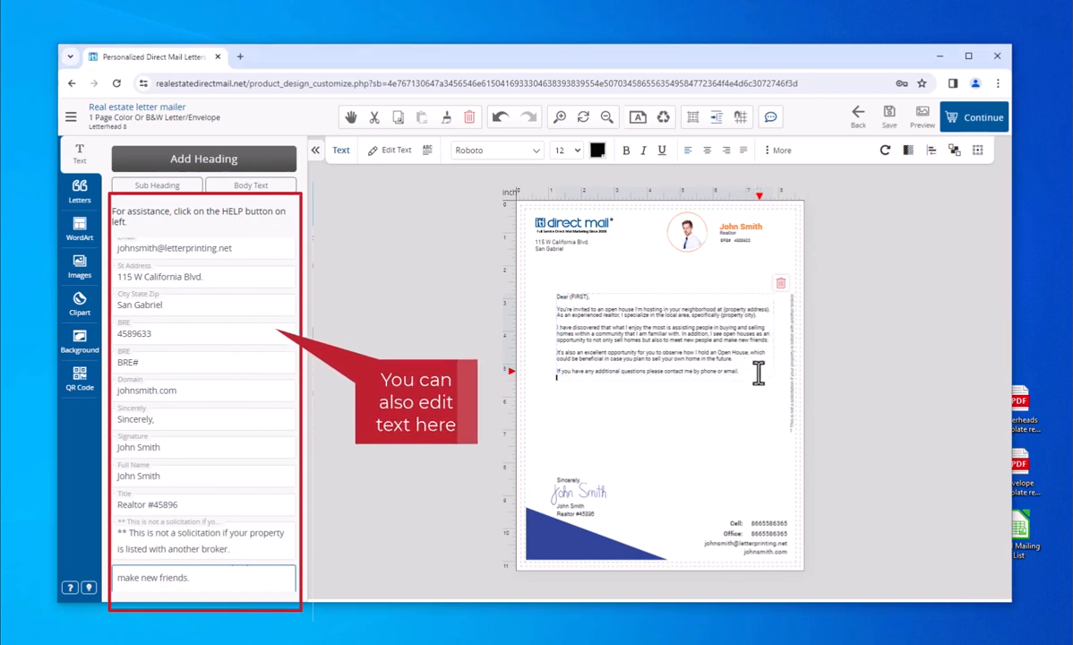
pyautogui.press('Return')
pyautogui.write('Thank')
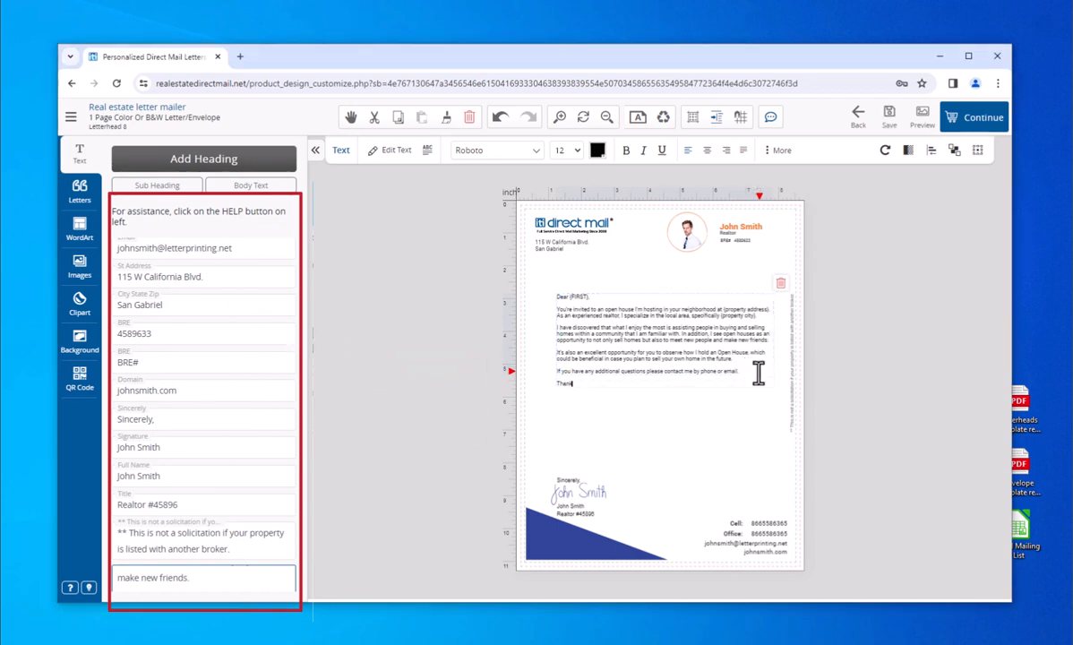
pyautogui.write(' you')
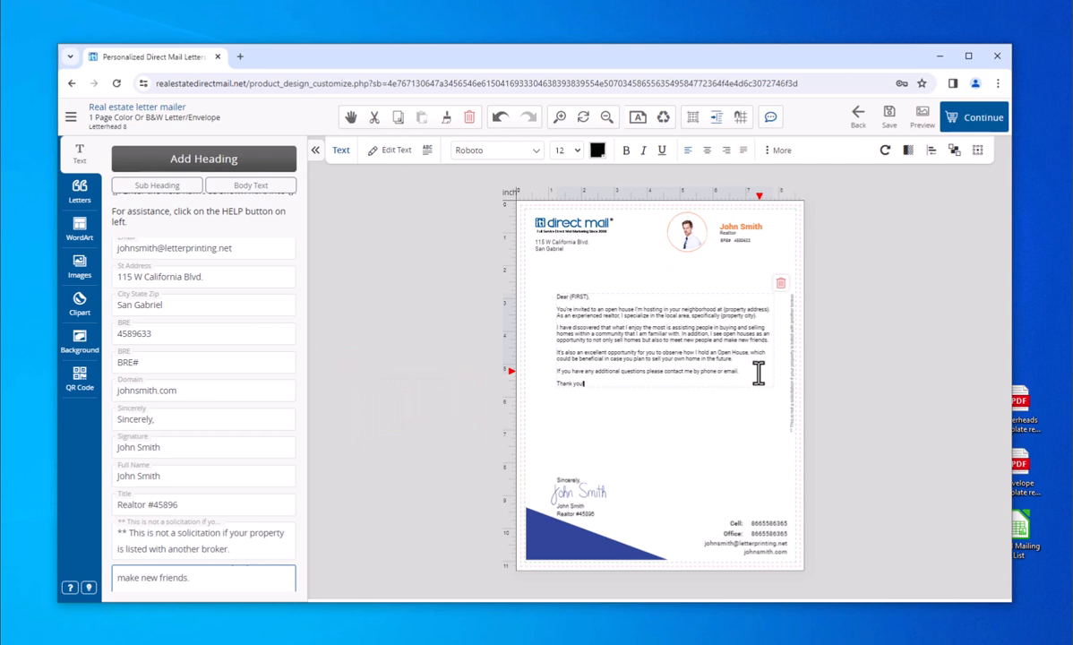
pyautogui.write('!')
pyautogui.click(685, 361)
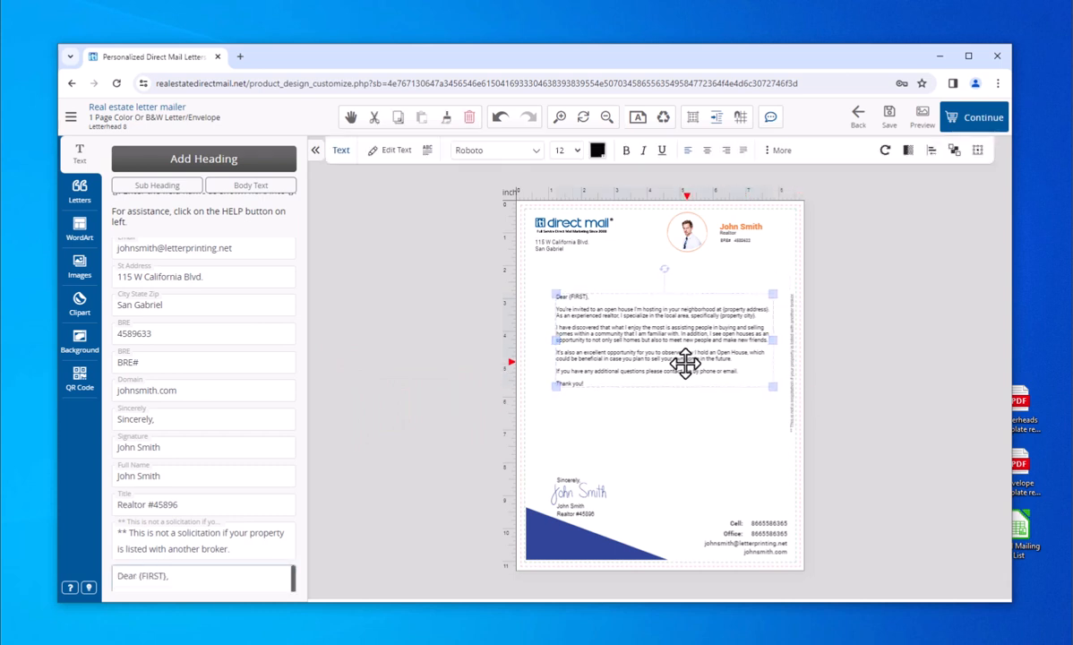
pyautogui.moveTo(685, 362); pyautogui.dragTo(681, 369)
pyautogui.click(697, 456)
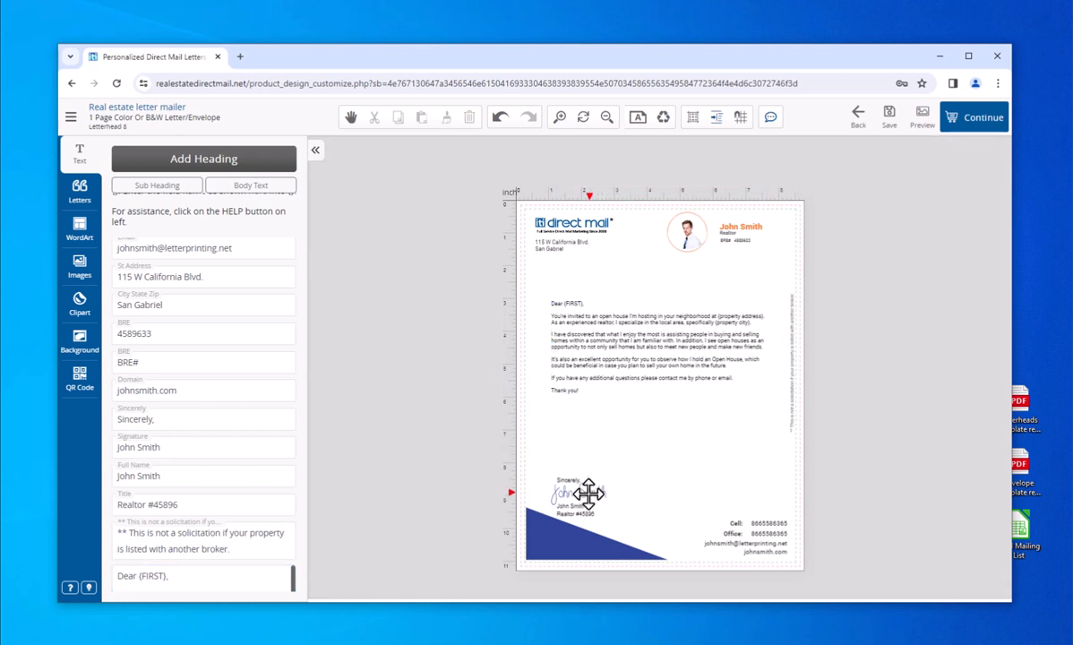
pyautogui.moveTo(587, 492)
pyautogui.mouseDown()
pyautogui.moveTo(575, 497)
pyautogui.moveTo(574, 424)
pyautogui.mouseUp()
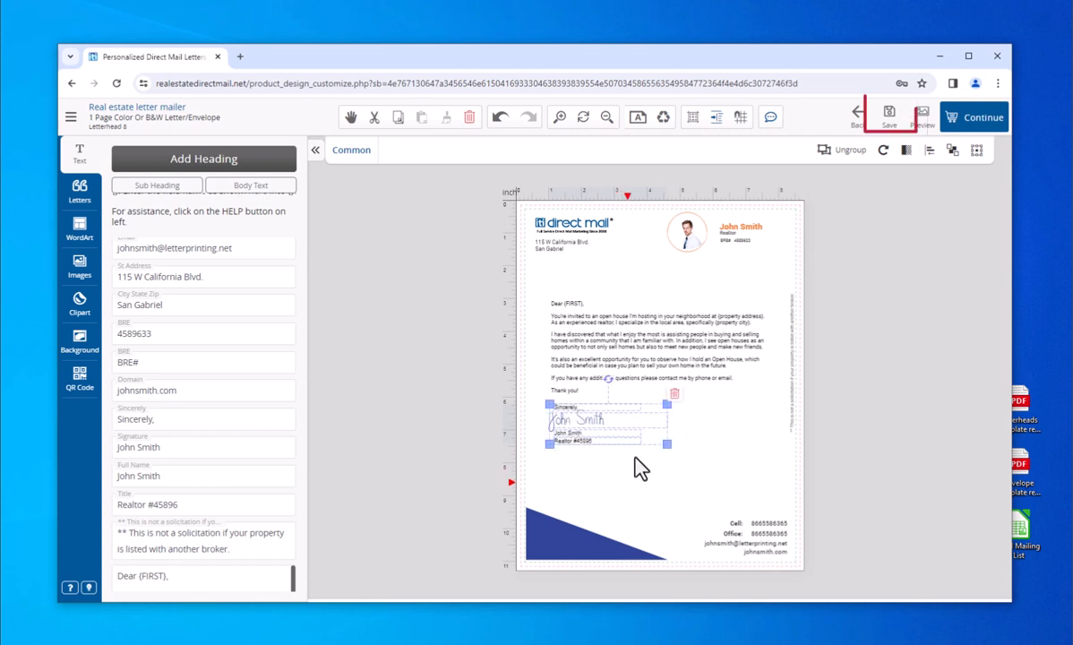
# - Save the Letterhead 8 design, then select the header's return address text
pyautogui.click(716, 462)
pyautogui.click(888, 118)
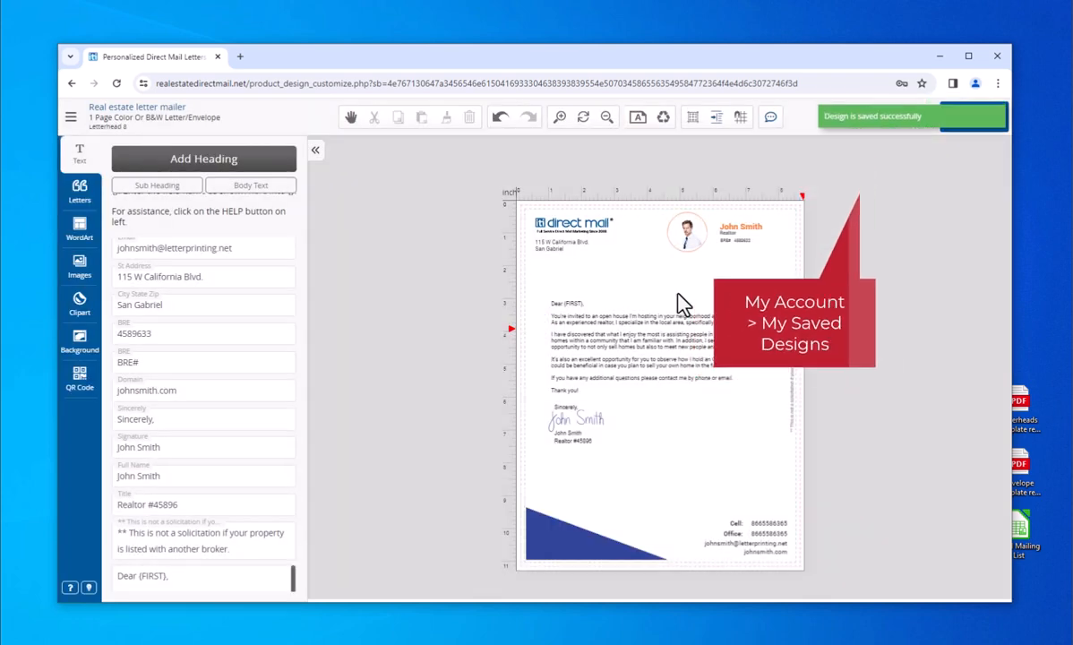
pyautogui.click(560, 243)
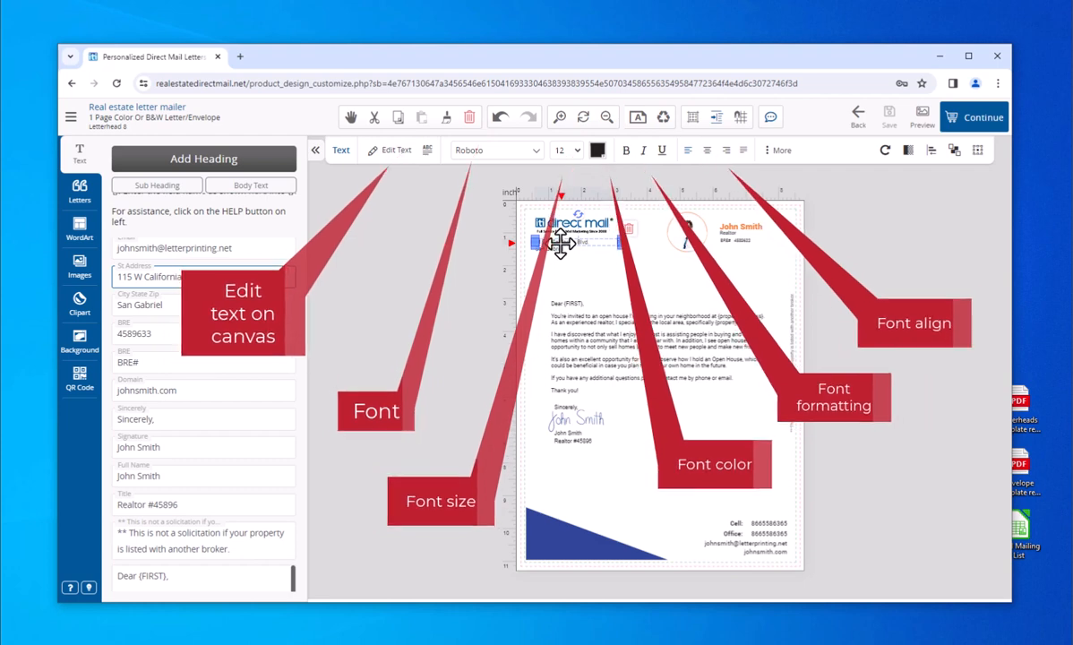
pyautogui.click(684, 231)
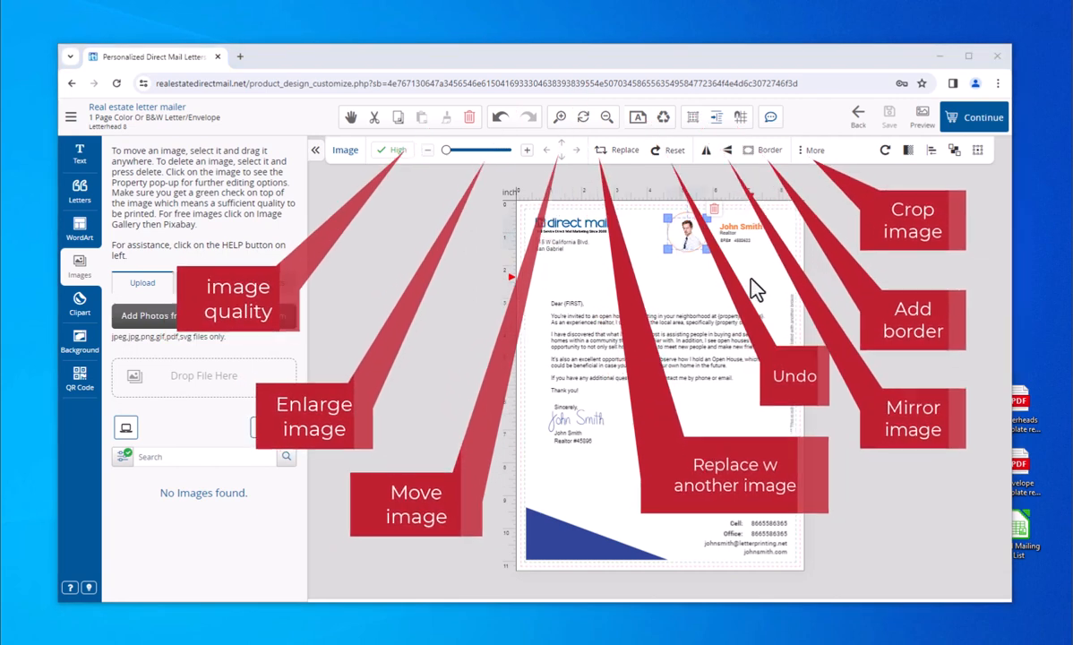
pyautogui.moveTo(768, 266); pyautogui.dragTo(680, 227)
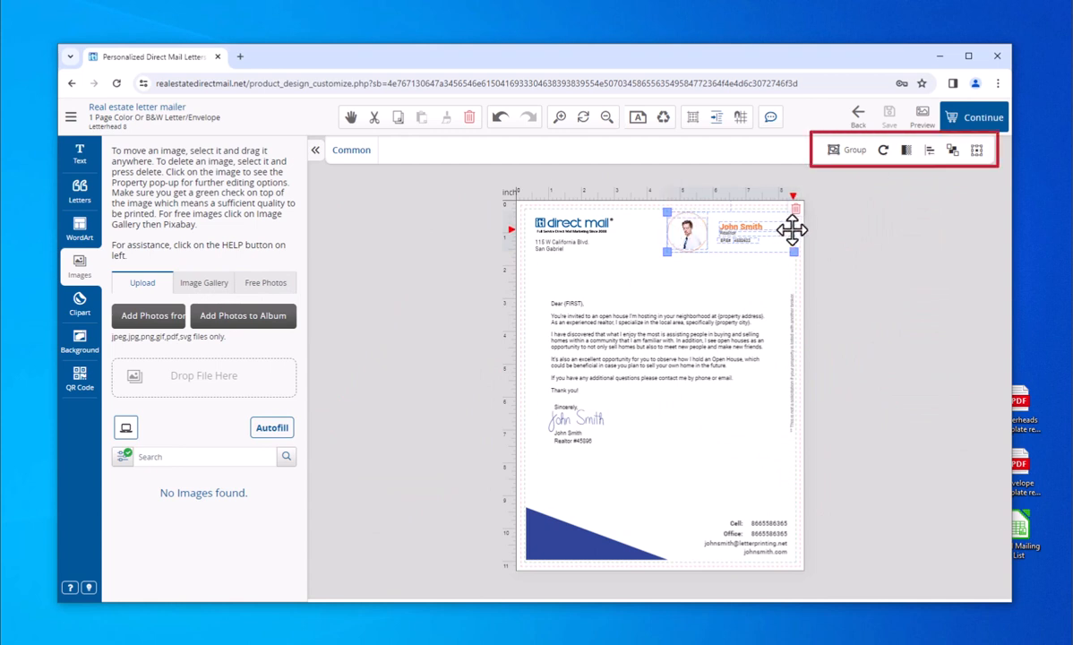
pyautogui.click(883, 154)
pyautogui.moveTo(808, 194); pyautogui.dragTo(789, 210)
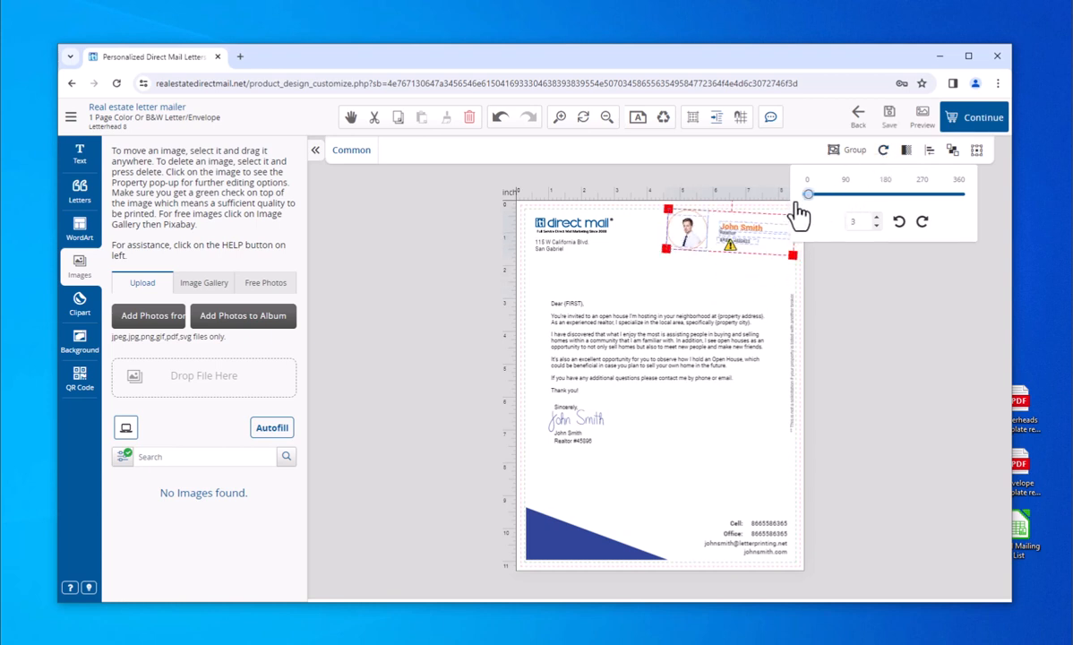
pyautogui.click(883, 154)
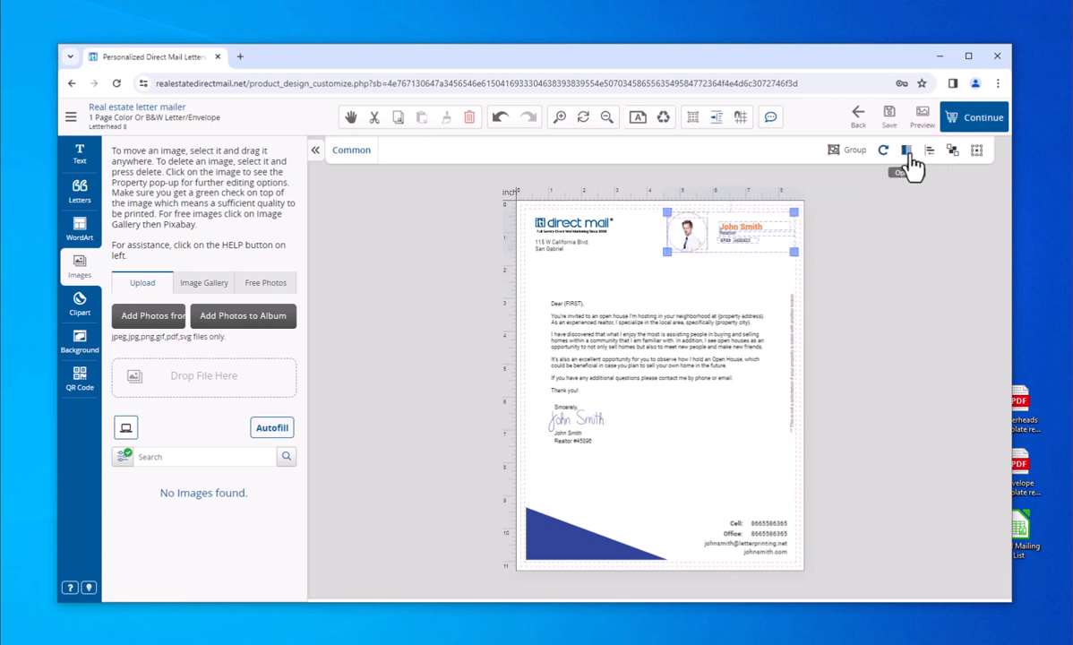
pyautogui.click(907, 152)
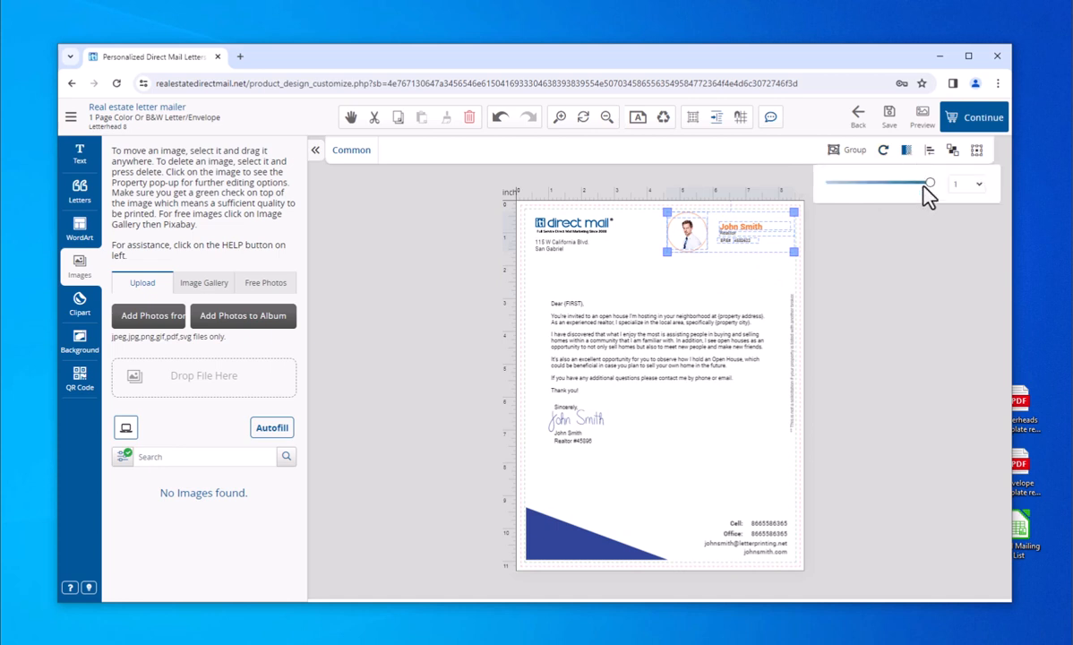
pyautogui.moveTo(926, 184)
pyautogui.mouseDown()
pyautogui.moveTo(859, 186)
pyautogui.moveTo(939, 184)
pyautogui.mouseUp()
pyautogui.click(905, 153)
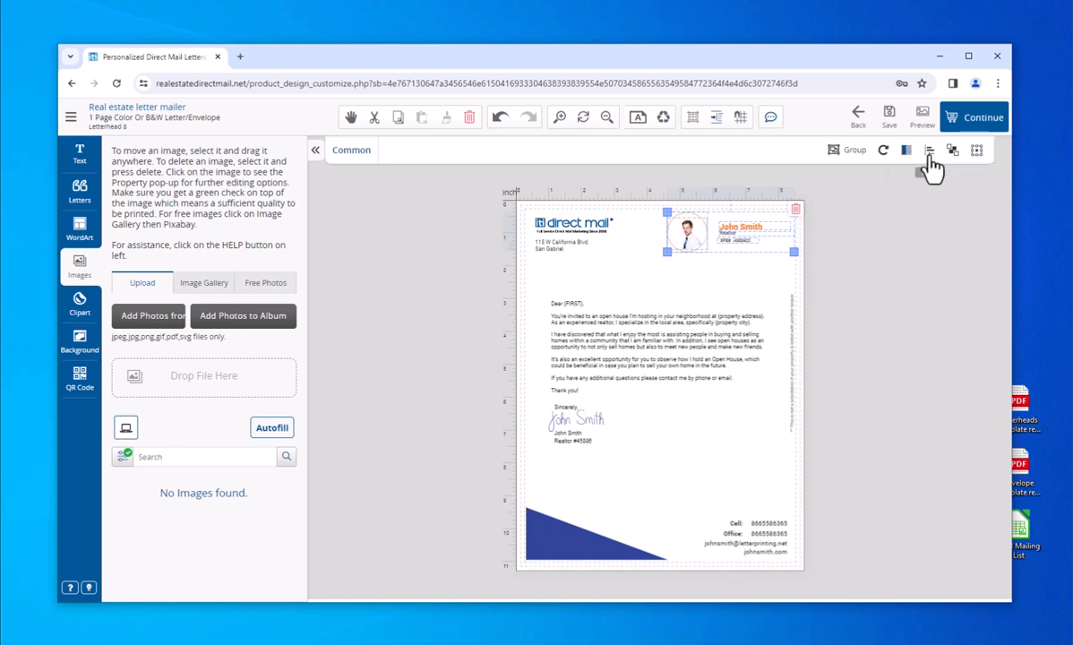
pyautogui.click(929, 152)
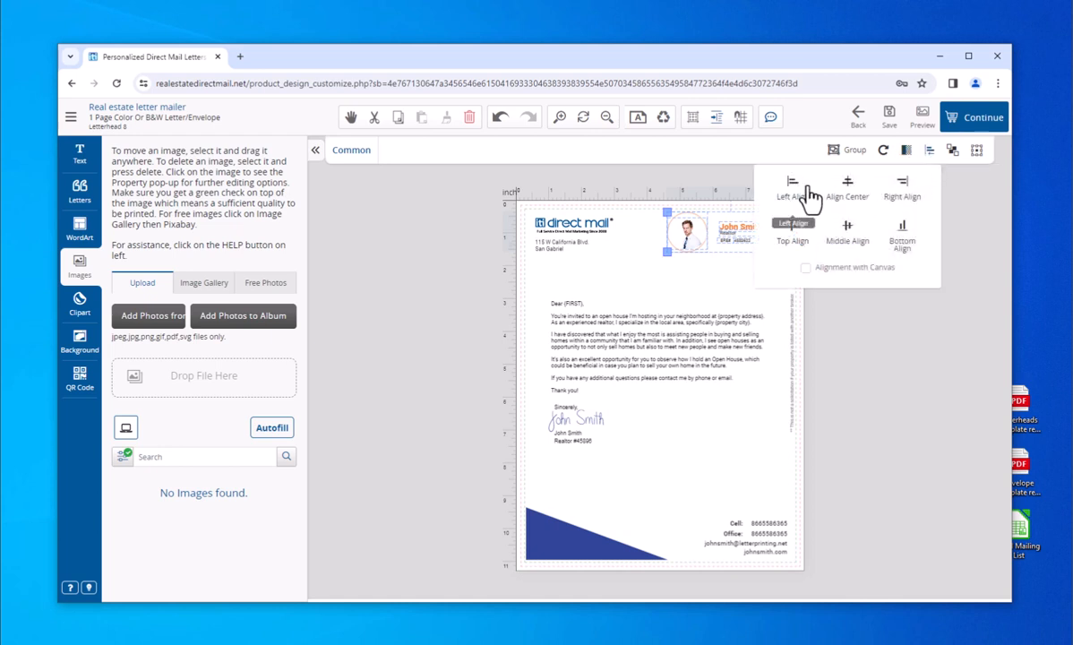
pyautogui.click(846, 188)
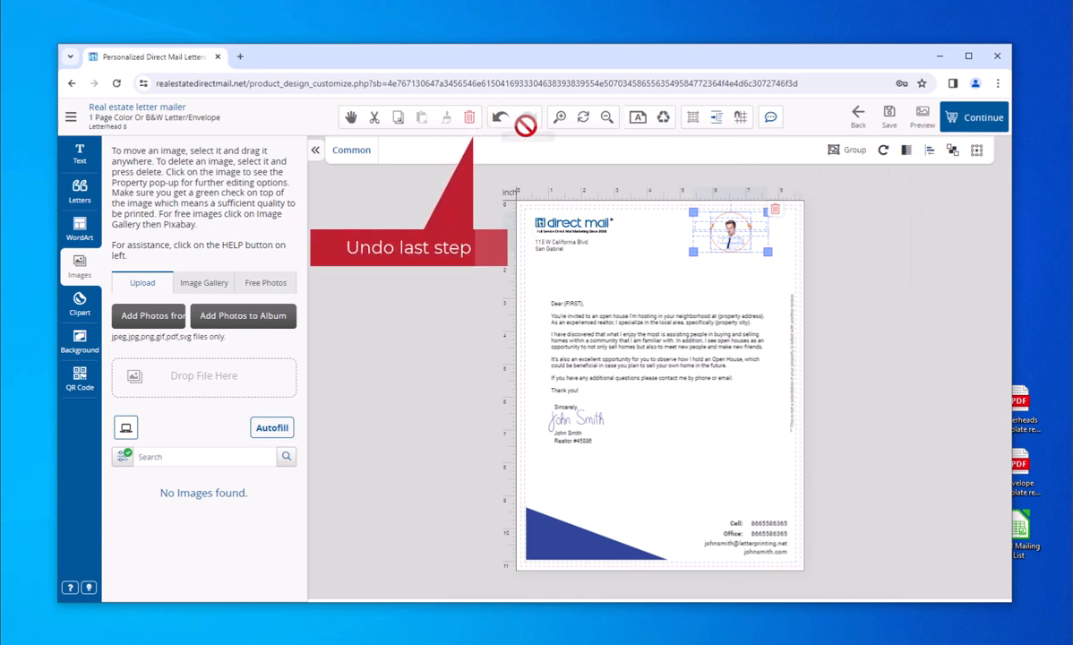
pyautogui.click(499, 117)
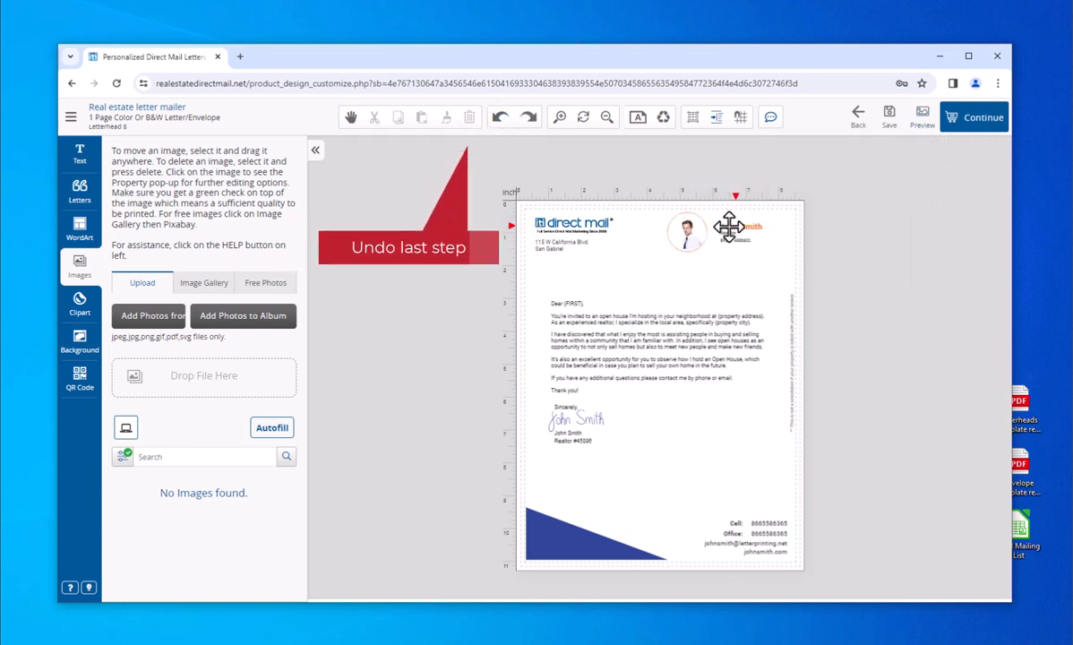
pyautogui.click(680, 242)
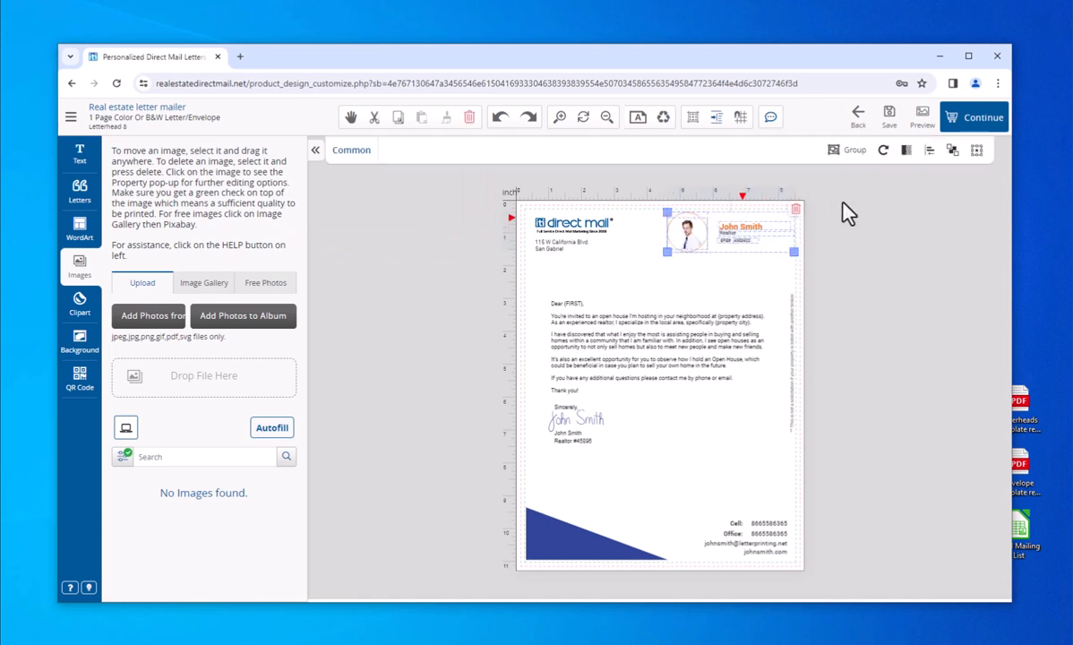
pyautogui.click(953, 152)
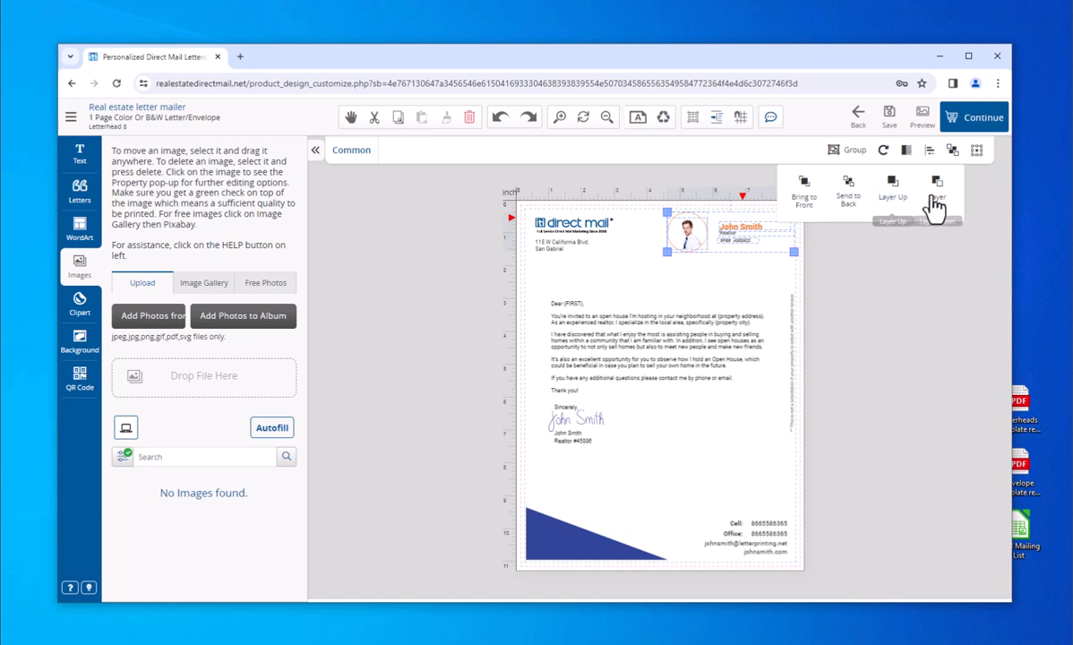
pyautogui.click(953, 152)
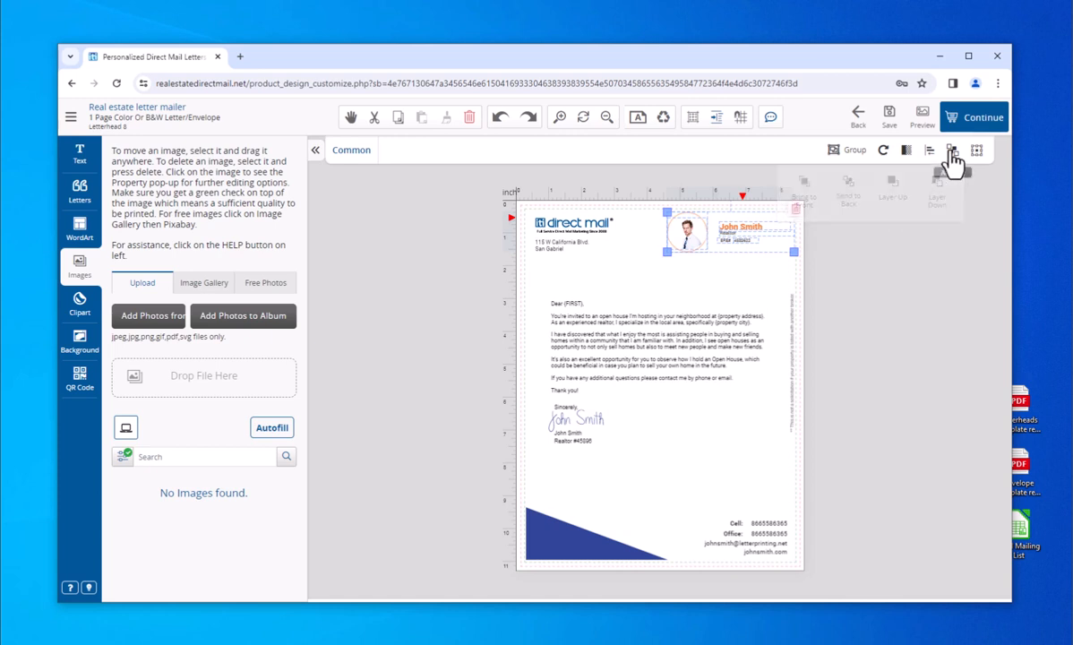
pyautogui.click(975, 151)
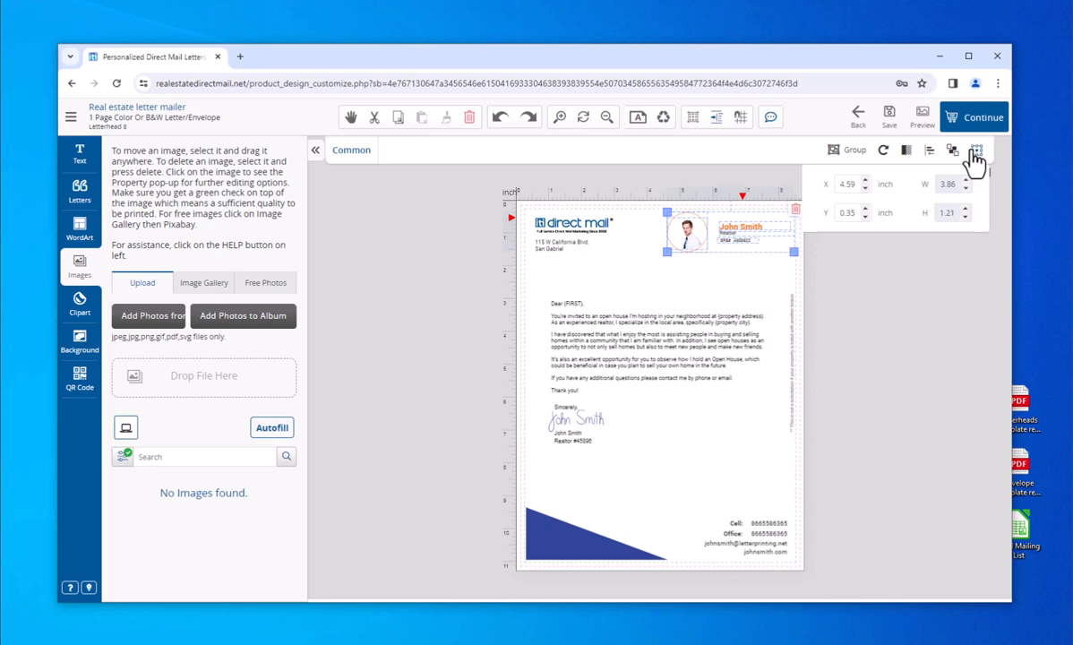
pyautogui.click(578, 392)
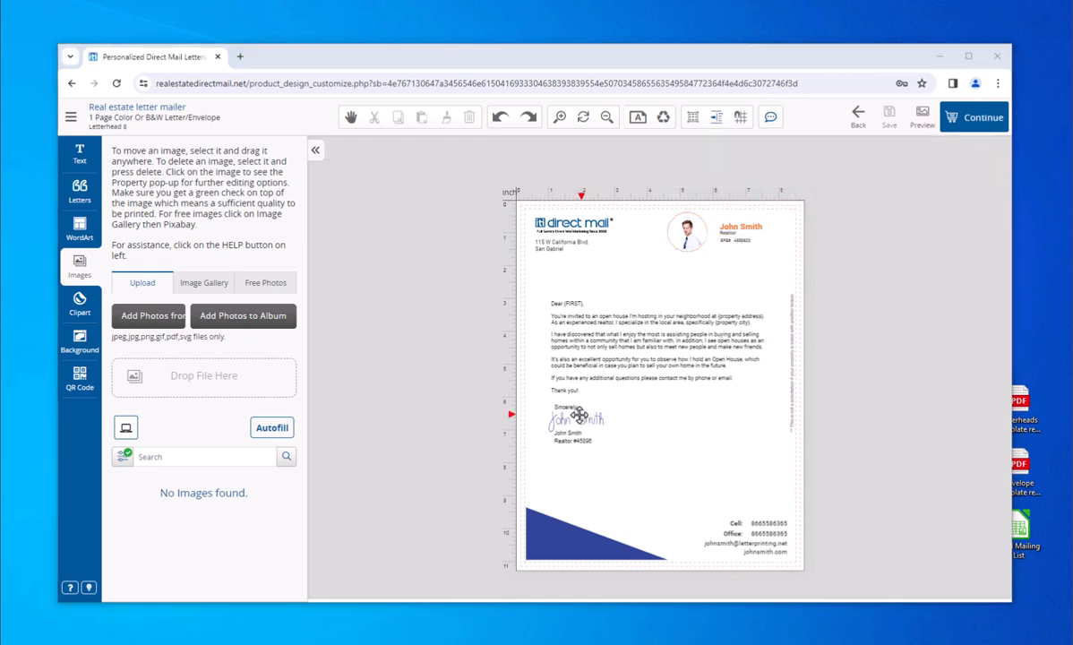
# - Add the yellow 'Call me any time' sticky-note WordArt, shrink it, and place it tilted beside the signature
pyautogui.click(75, 231)
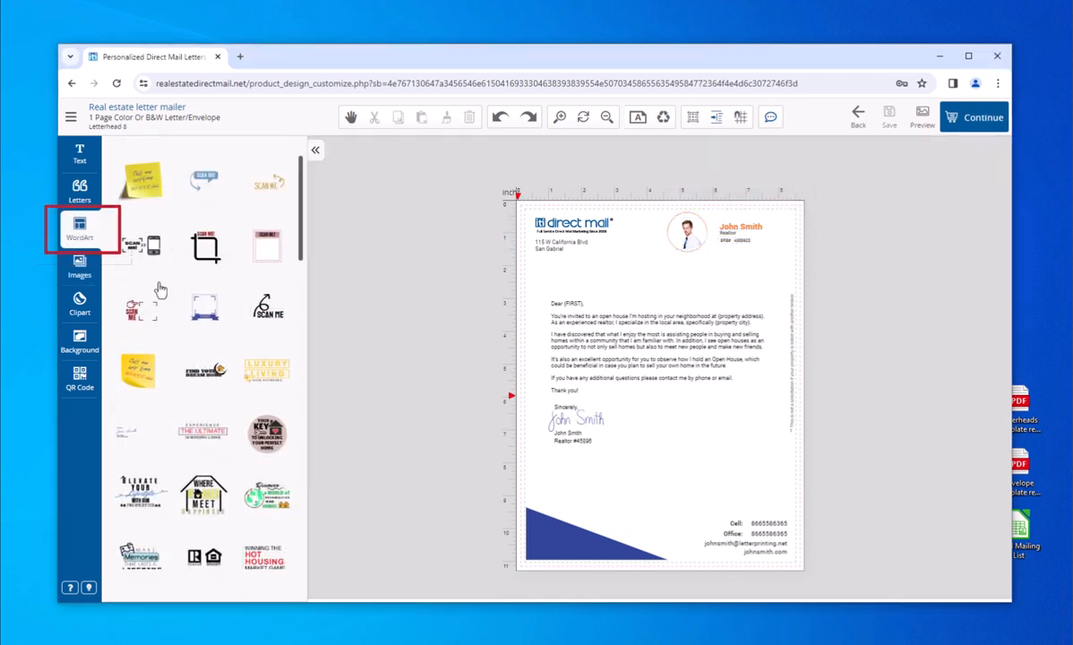
pyautogui.scroll(-1, 175, 298)
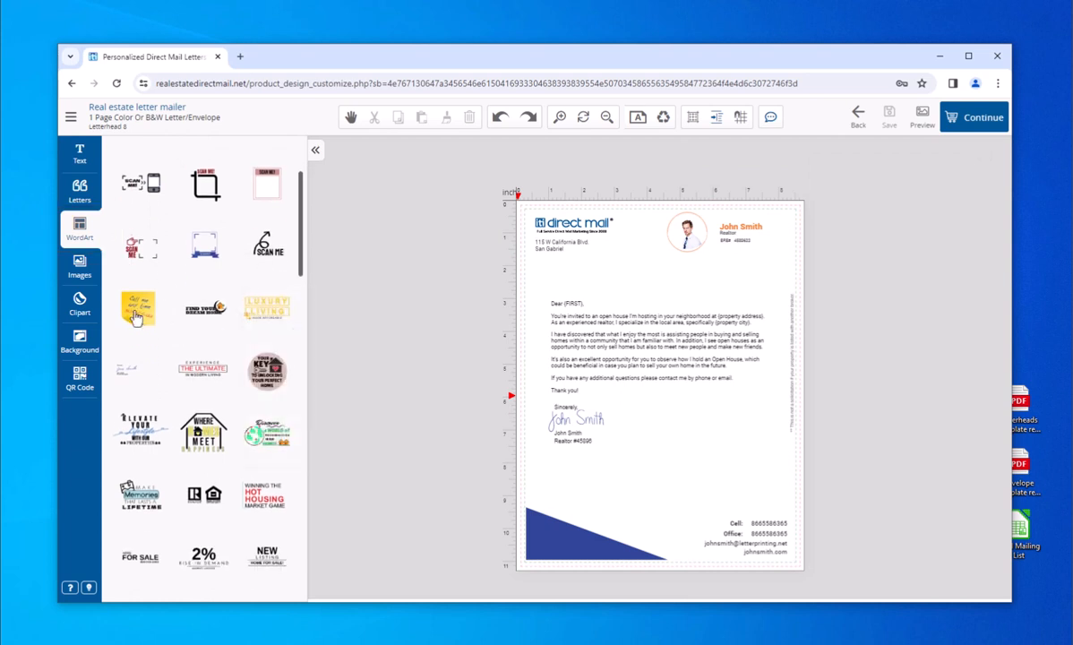
pyautogui.click(136, 314)
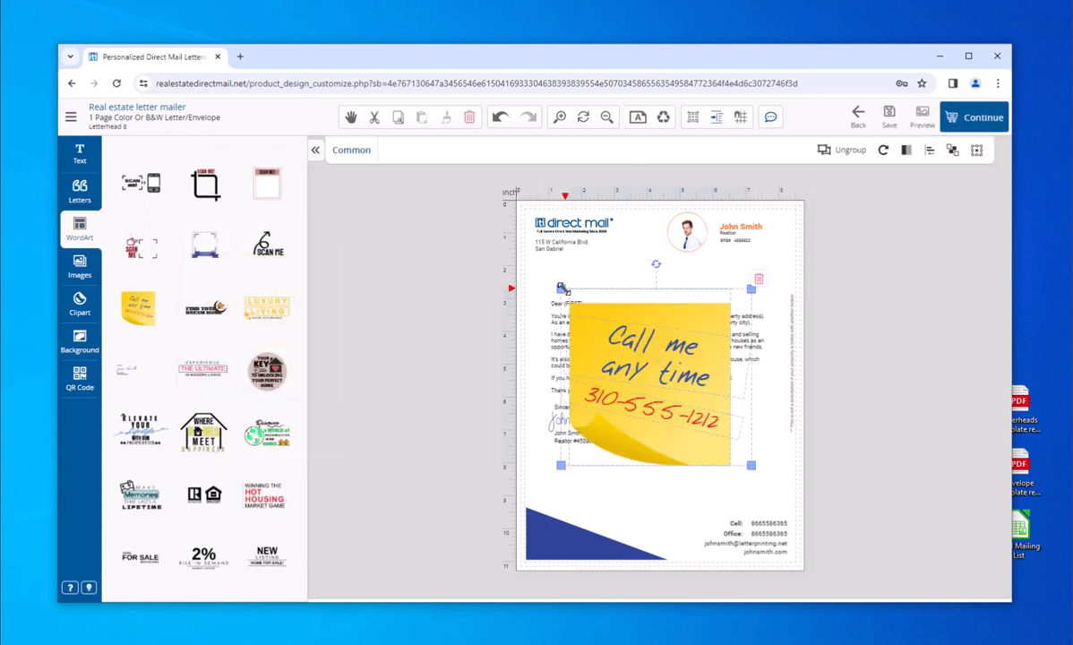
pyautogui.moveTo(561, 288); pyautogui.dragTo(663, 380)
pyautogui.moveTo(715, 414); pyautogui.dragTo(712, 451)
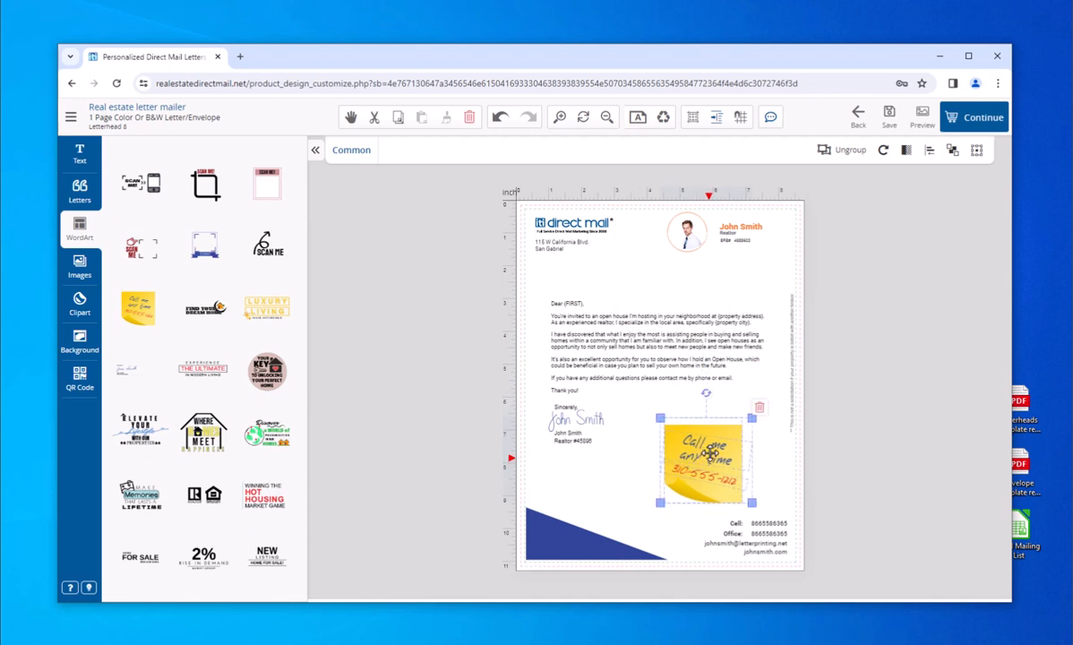
pyautogui.moveTo(705, 394); pyautogui.dragTo(715, 396)
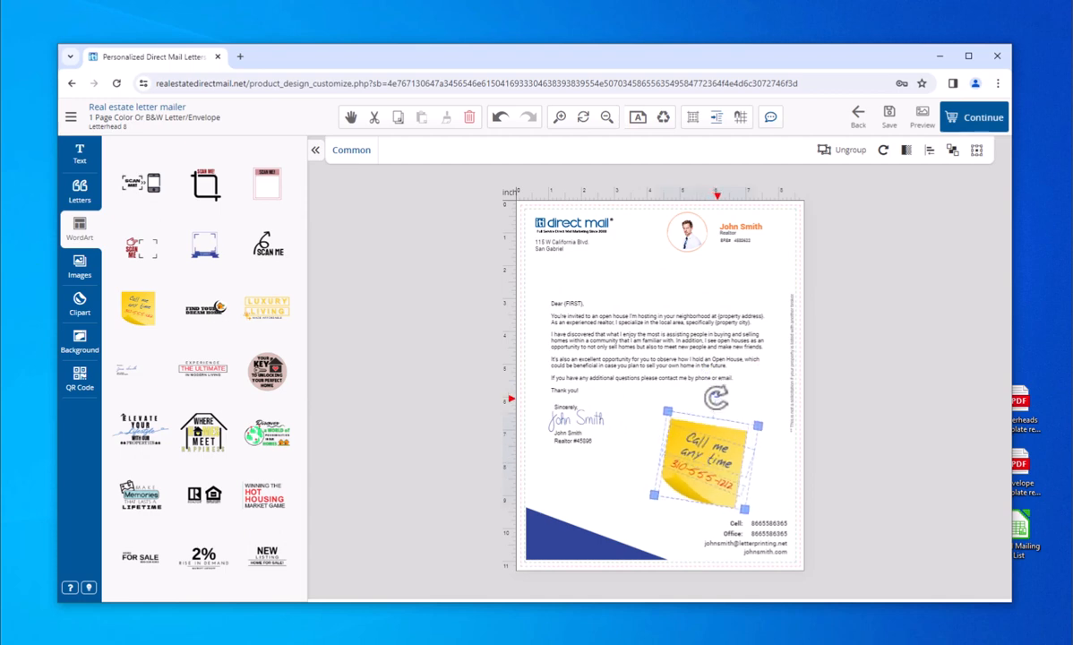
pyautogui.click(706, 482)
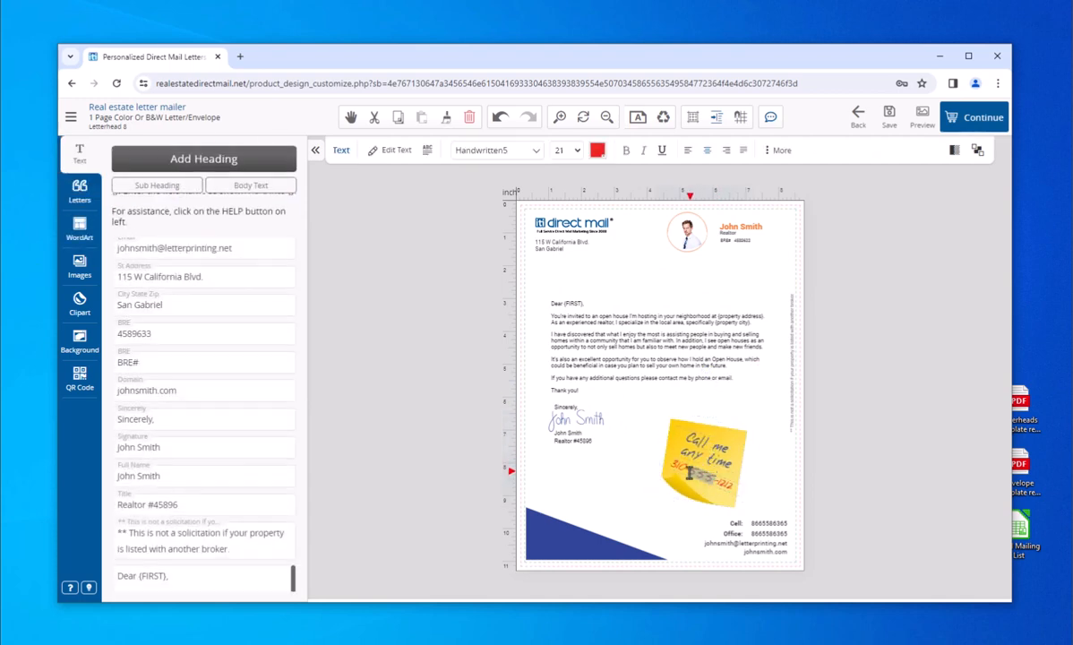
pyautogui.click(636, 497)
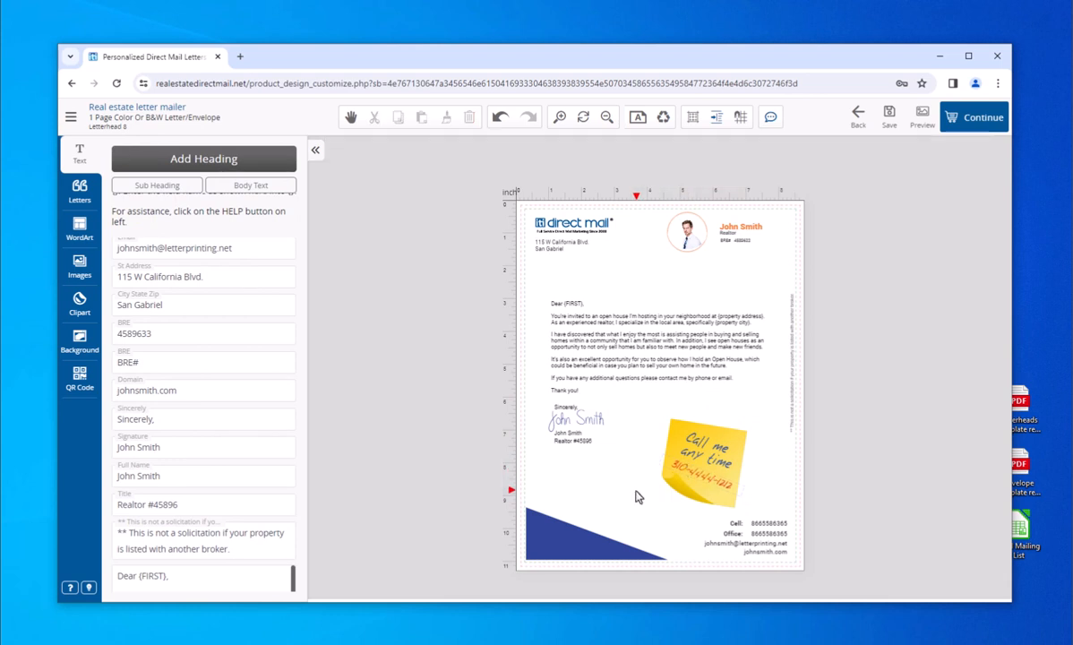
pyautogui.moveTo(680, 463); pyautogui.dragTo(698, 455)
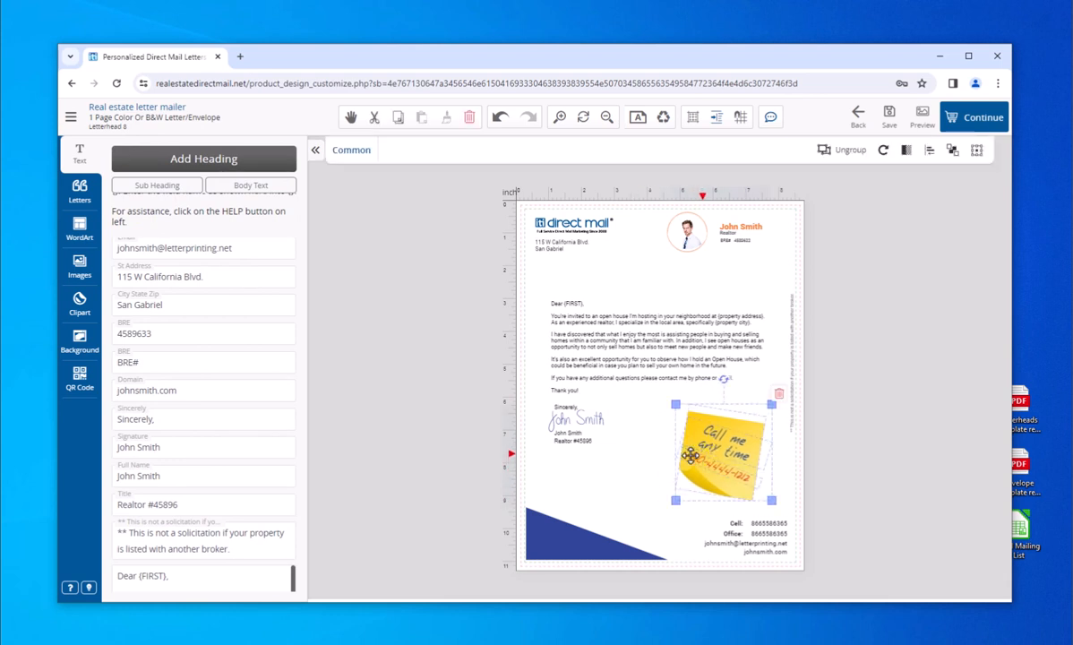
pyautogui.click(628, 466)
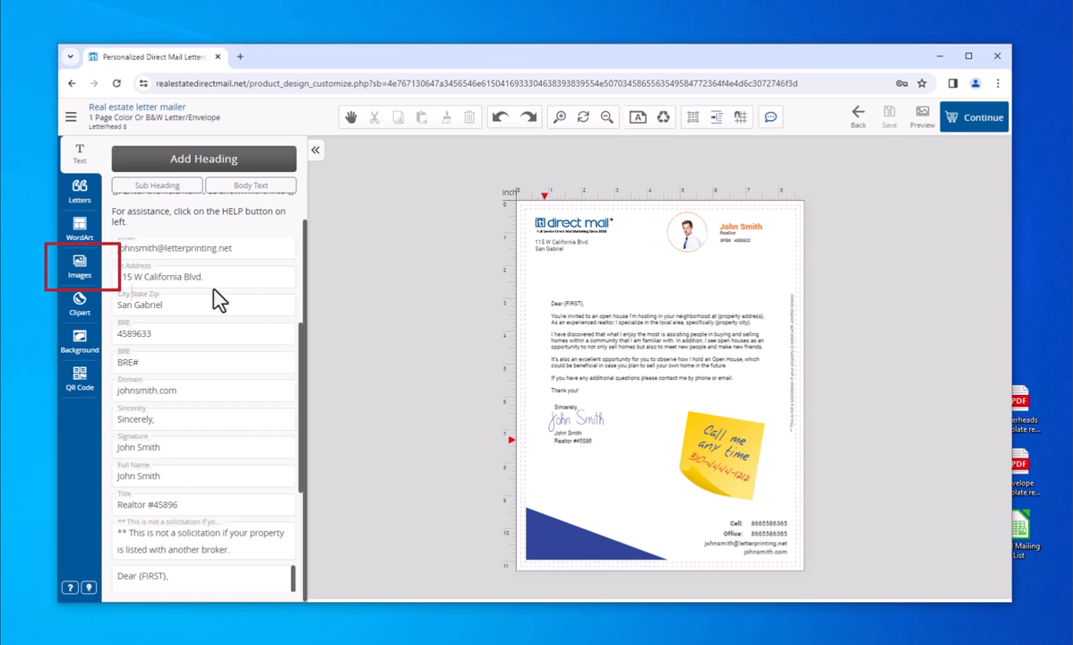
# - Look through the image upload options, then open the clipart and shapes gallery
pyautogui.click(83, 272)
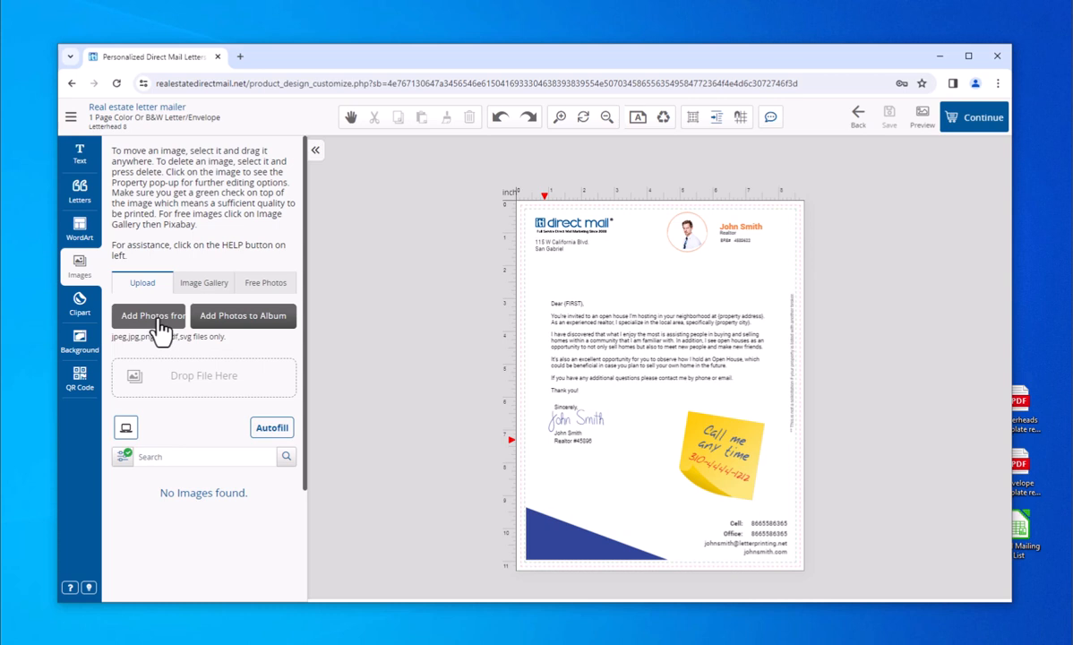
pyautogui.click(158, 320)
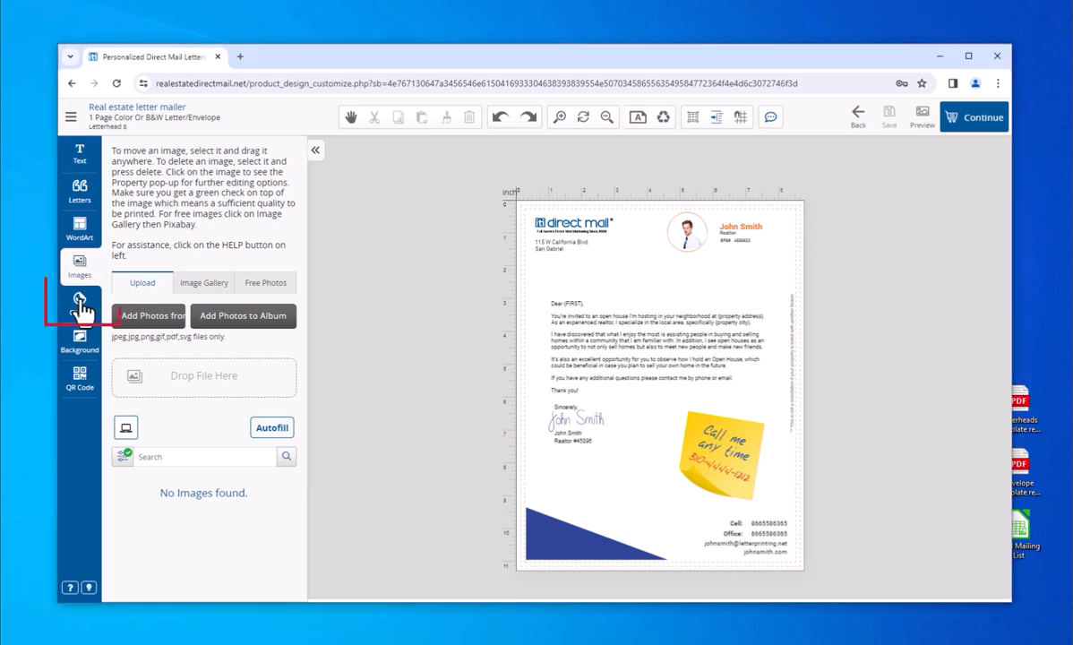
pyautogui.click(79, 302)
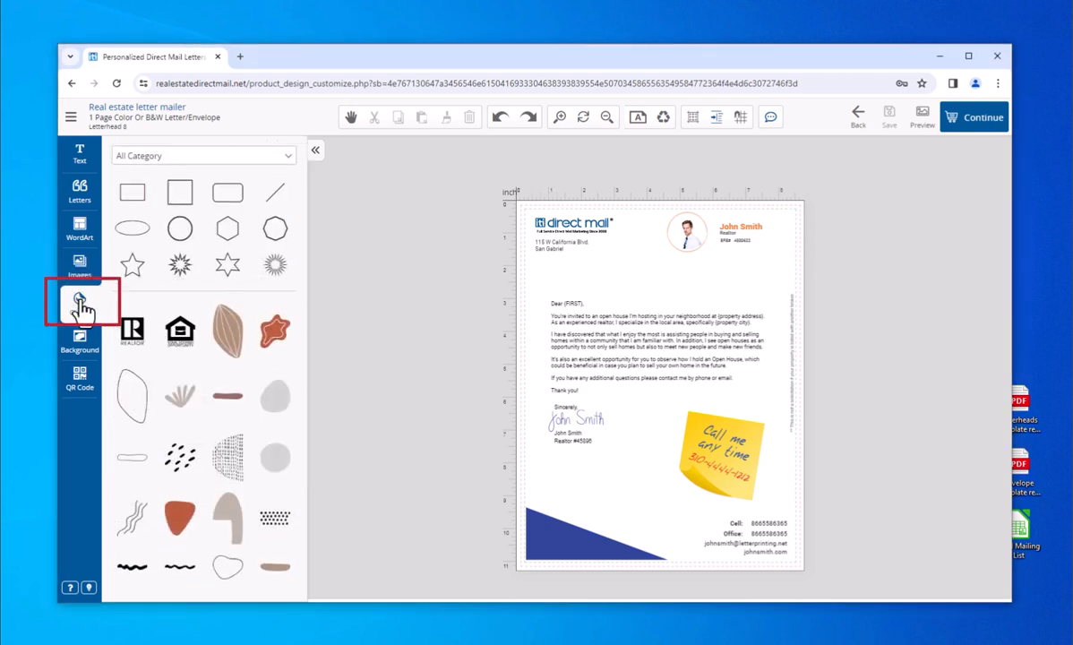
pyautogui.scroll(-5, 215, 323)
pyautogui.scroll(2, 222, 326)
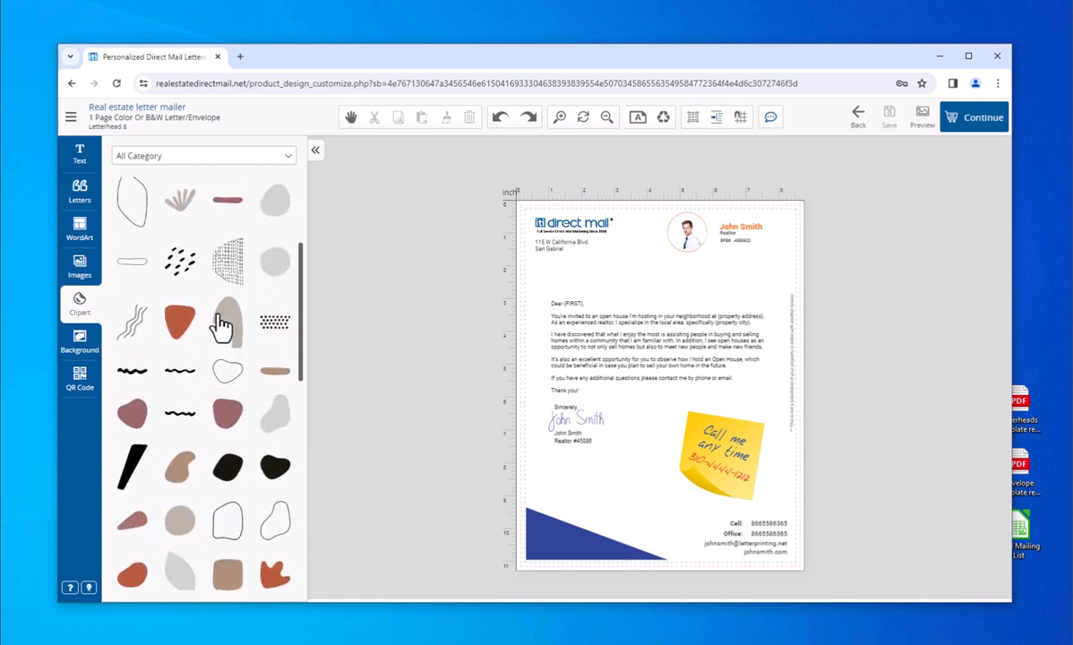
pyautogui.scroll(3, 221, 322)
# - Add the REALTOR logo clip art from All Categories and shrink it below the signature
pyautogui.click(195, 158)
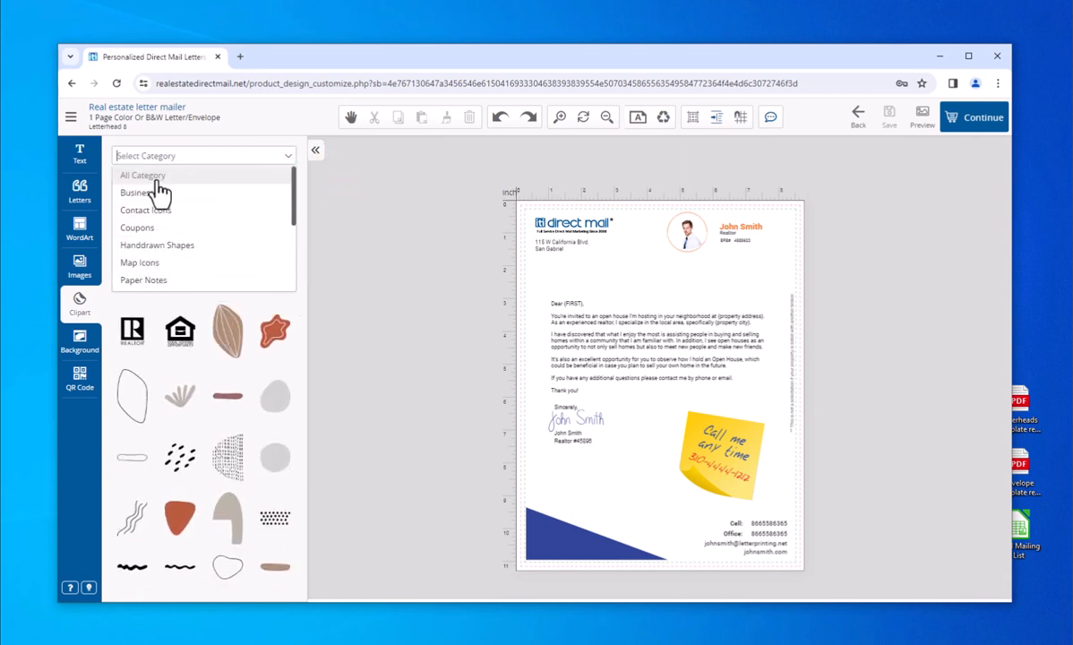
pyautogui.click(159, 179)
pyautogui.click(131, 333)
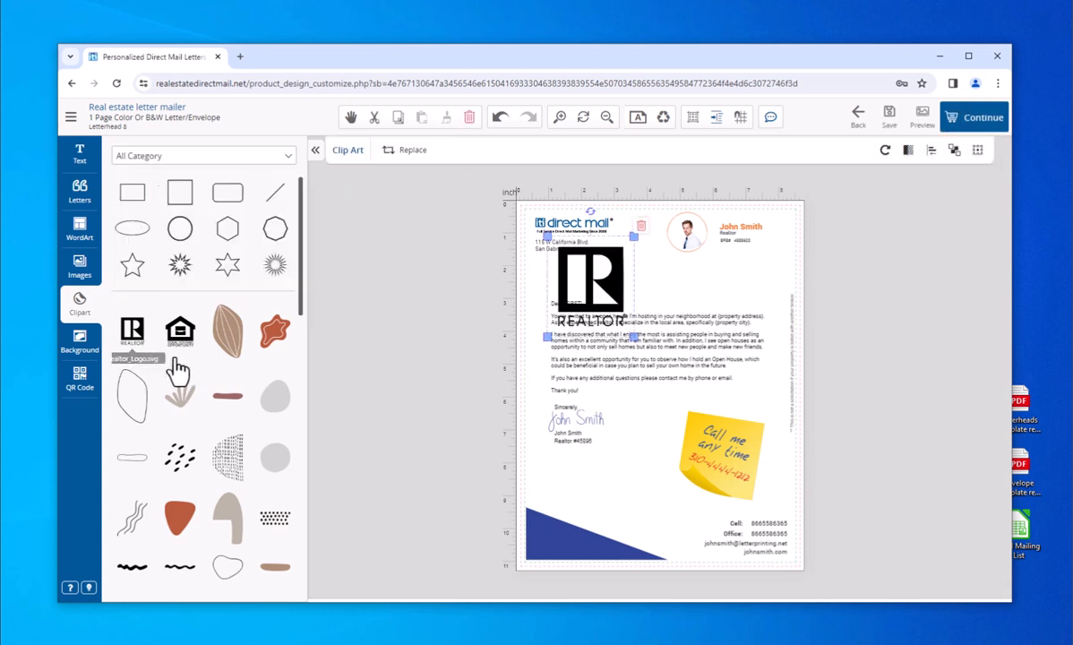
pyautogui.moveTo(634, 235)
pyautogui.mouseDown()
pyautogui.moveTo(573, 305)
pyautogui.moveTo(566, 461)
pyautogui.mouseUp()
pyautogui.click(609, 504)
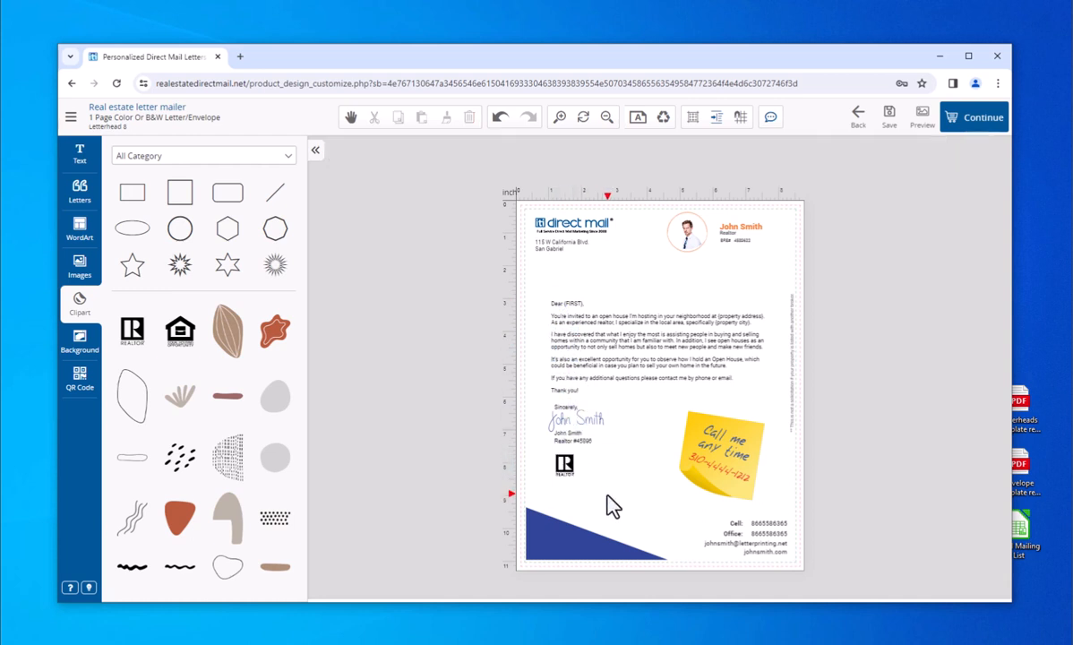
# - Review the page background colour choices and keep the background plain white
pyautogui.click(86, 348)
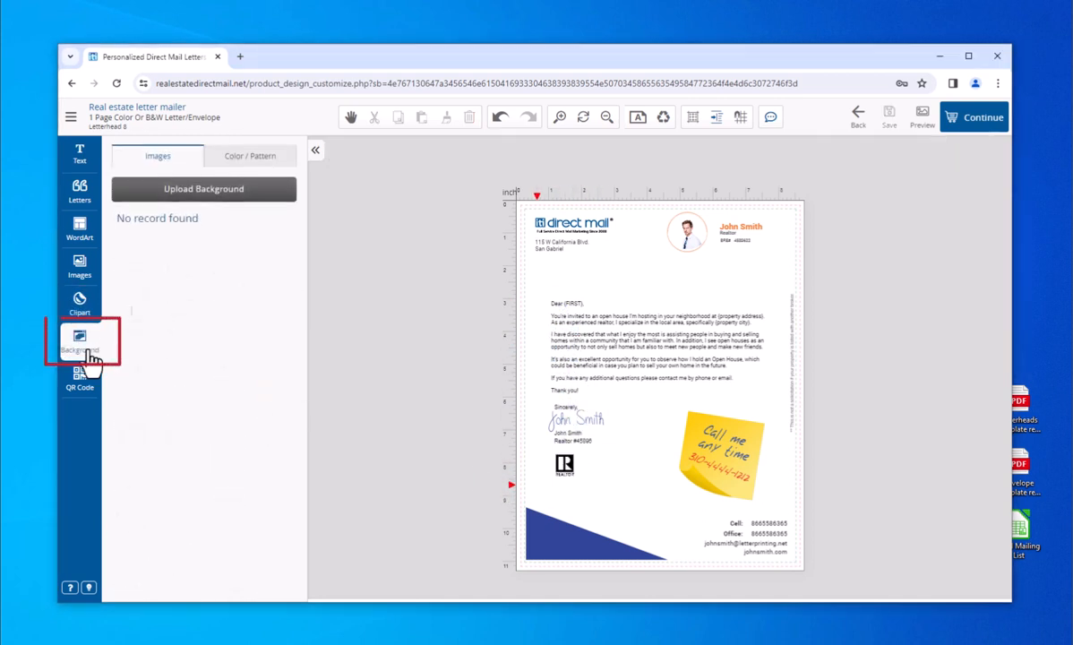
pyautogui.click(249, 162)
pyautogui.click(187, 189)
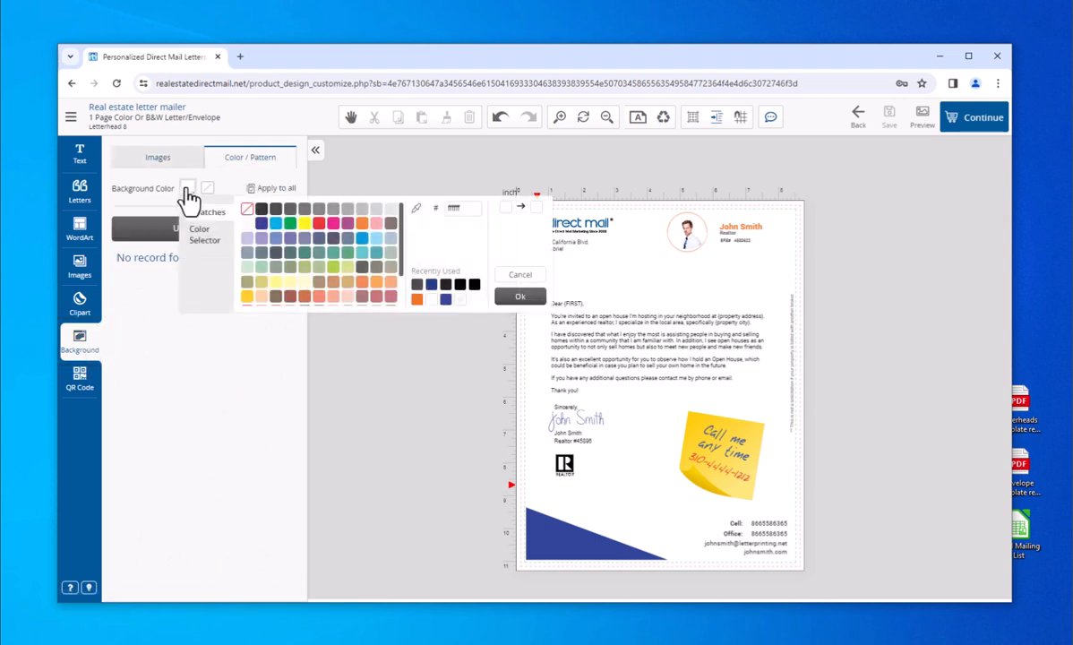
pyautogui.click(187, 189)
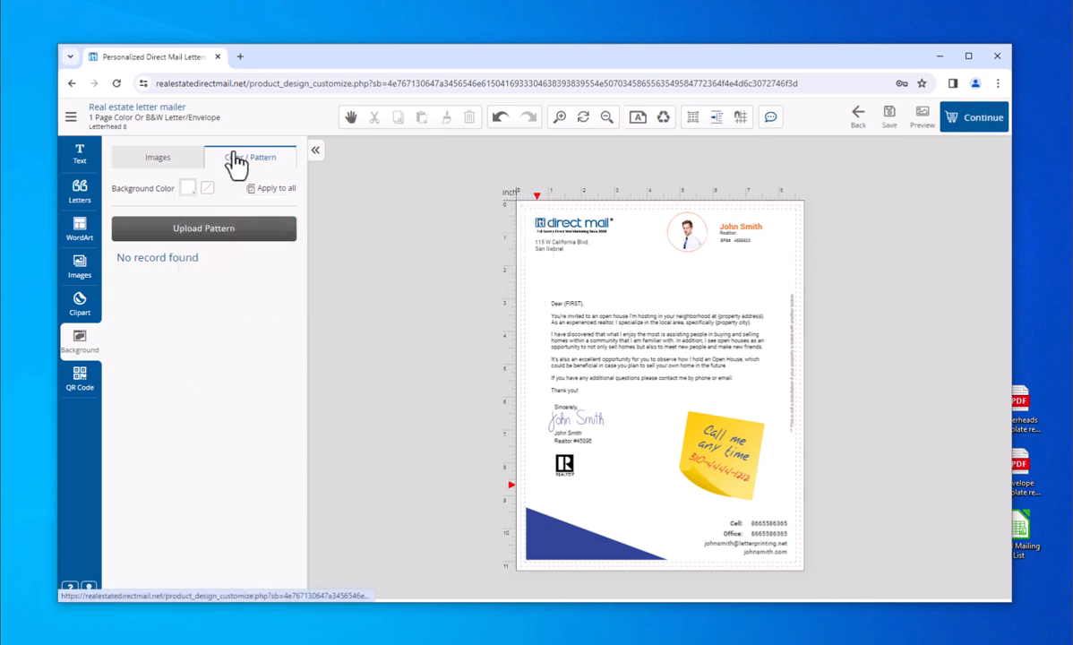
# - Show the QR code collection listing the saved Phone code
pyautogui.click(163, 158)
pyautogui.click(79, 342)
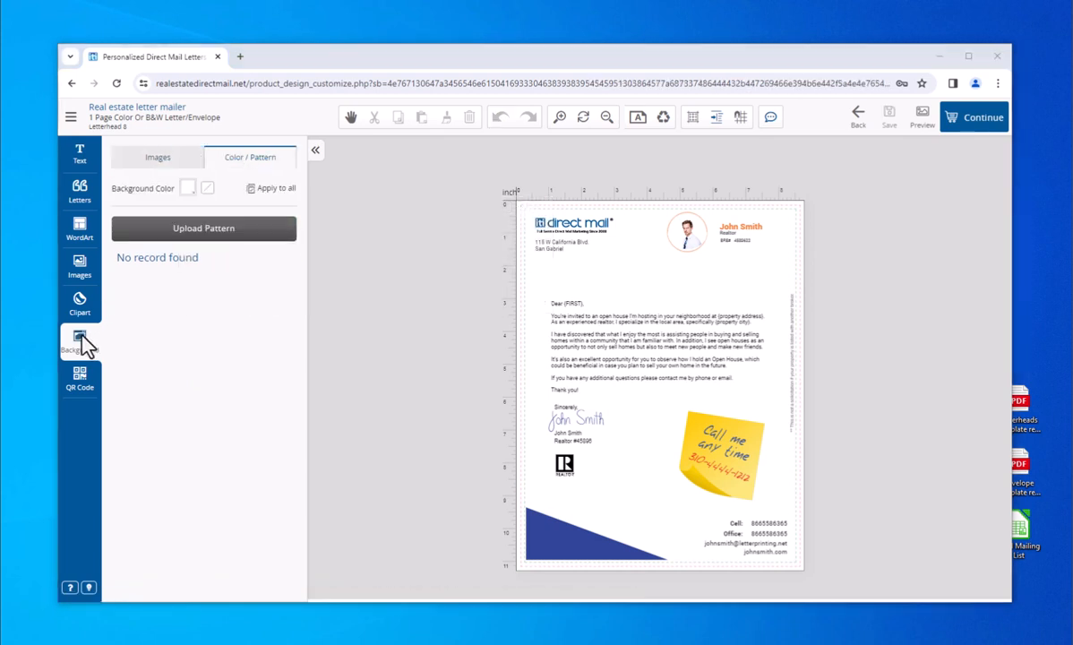
pyautogui.click(79, 380)
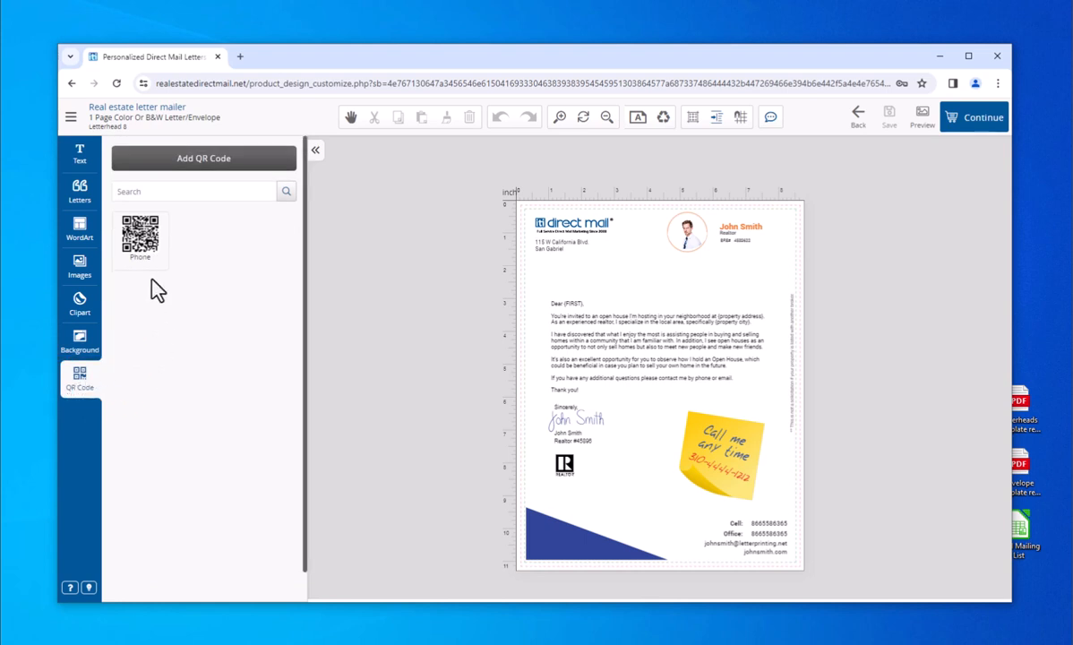
# - Drop the Phone QR code onto Letterhead 8, shrunk small beside the footer contact numbers
pyautogui.moveTo(140, 234); pyautogui.dragTo(632, 491)
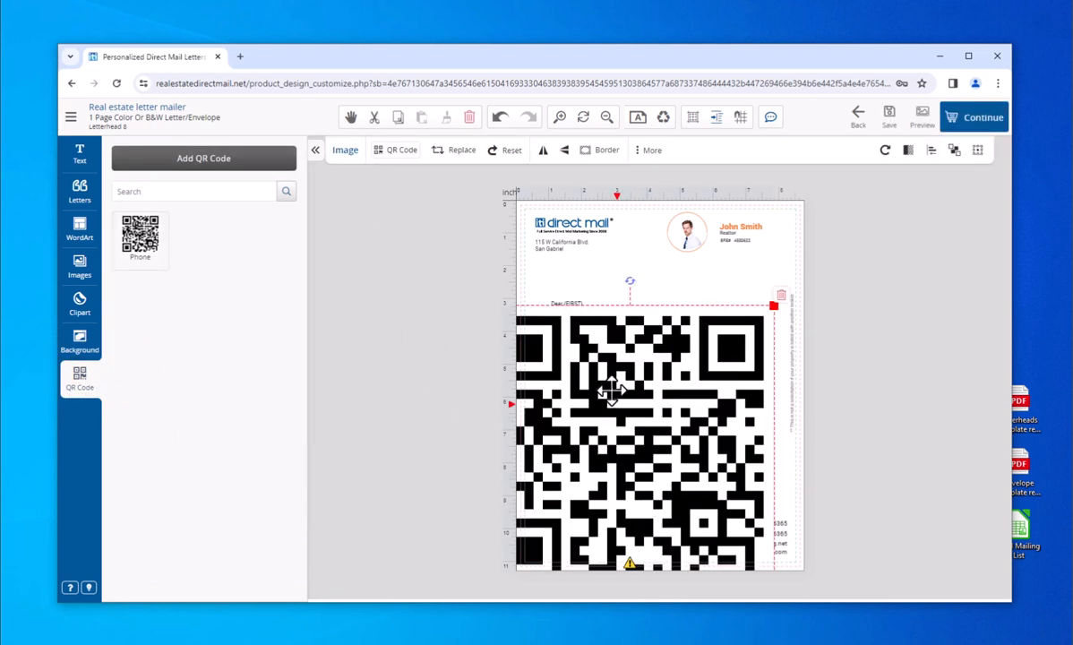
pyautogui.moveTo(775, 309)
pyautogui.mouseDown()
pyautogui.moveTo(692, 370)
pyautogui.moveTo(577, 497)
pyautogui.moveTo(685, 438)
pyautogui.moveTo(641, 491)
pyautogui.moveTo(639, 441)
pyautogui.moveTo(665, 519)
pyautogui.mouseUp()
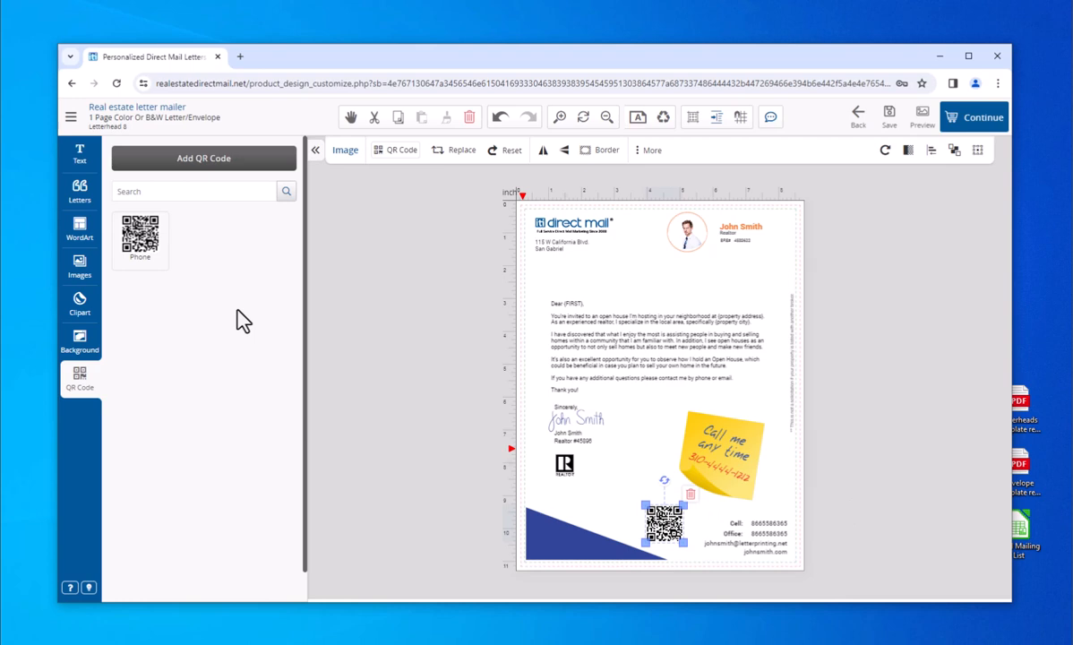
pyautogui.click(663, 408)
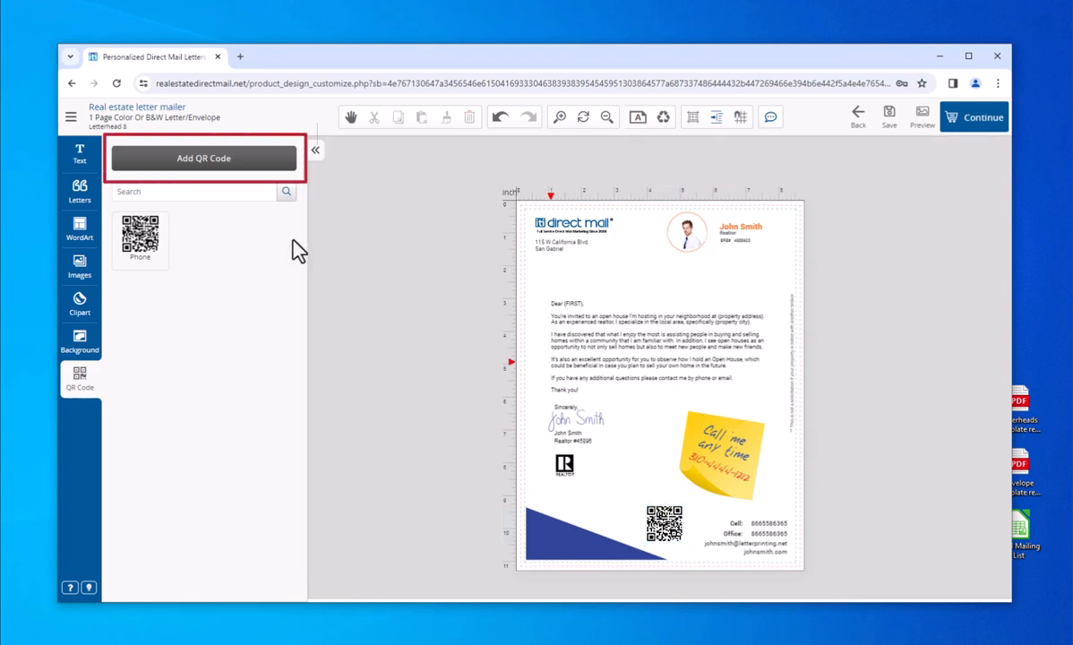
pyautogui.click(223, 166)
pyautogui.click(292, 188)
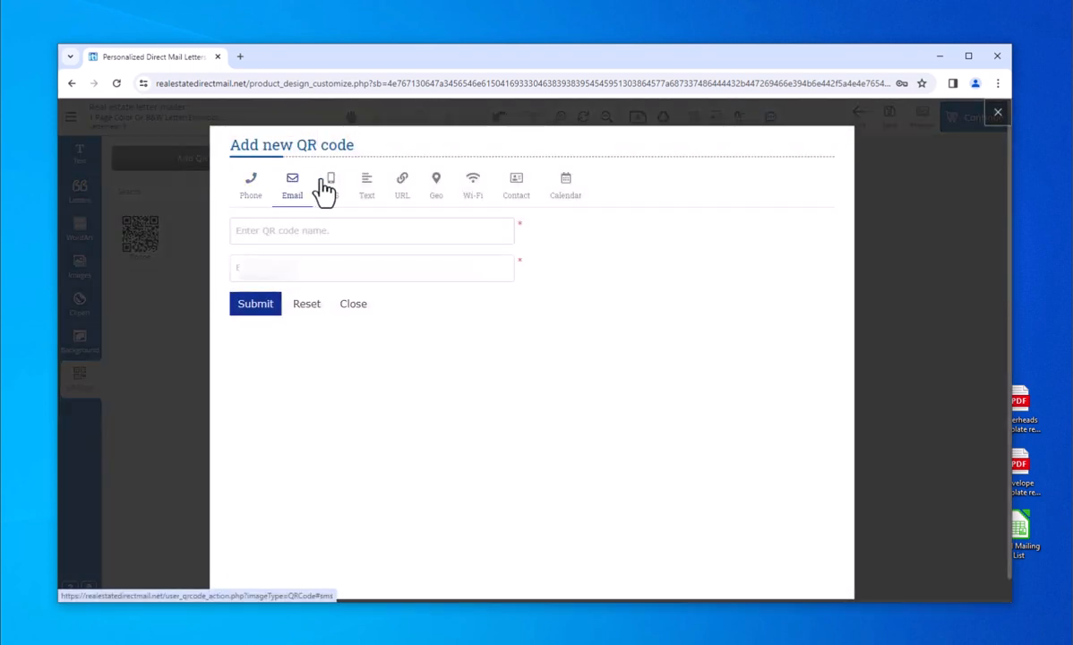
pyautogui.click(366, 190)
pyautogui.click(405, 197)
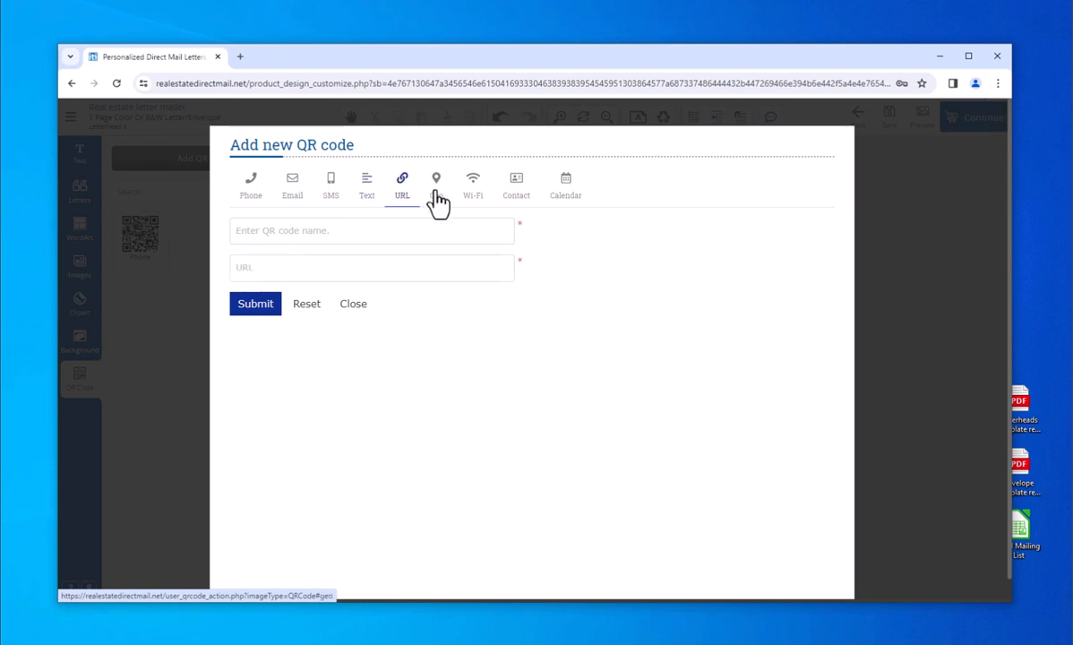
pyautogui.click(437, 200)
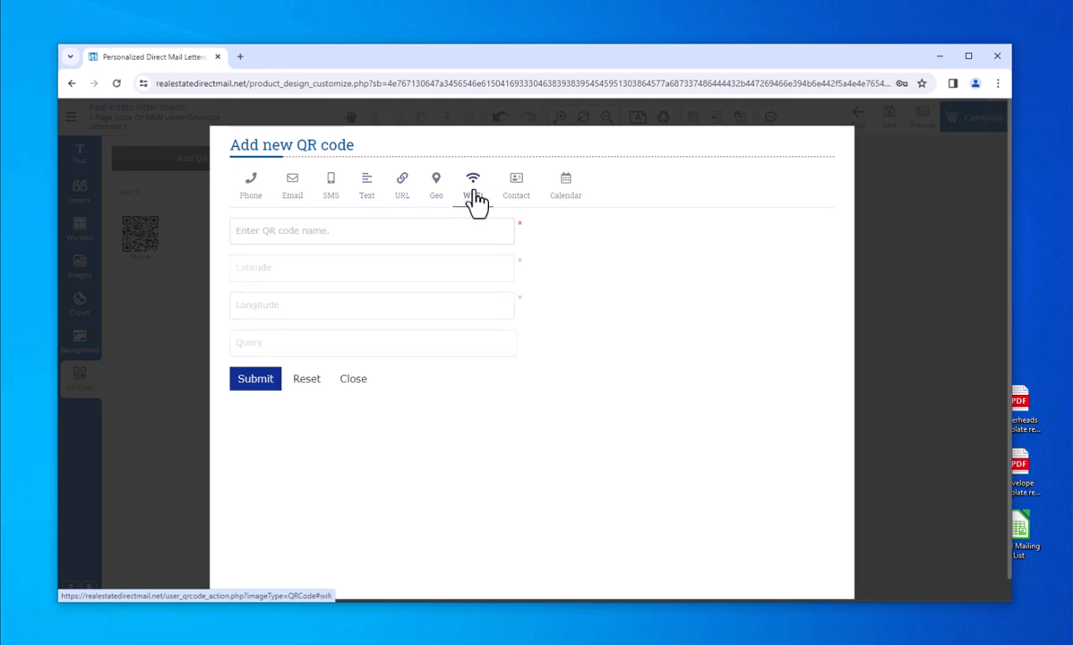
pyautogui.click(473, 193)
pyautogui.click(509, 204)
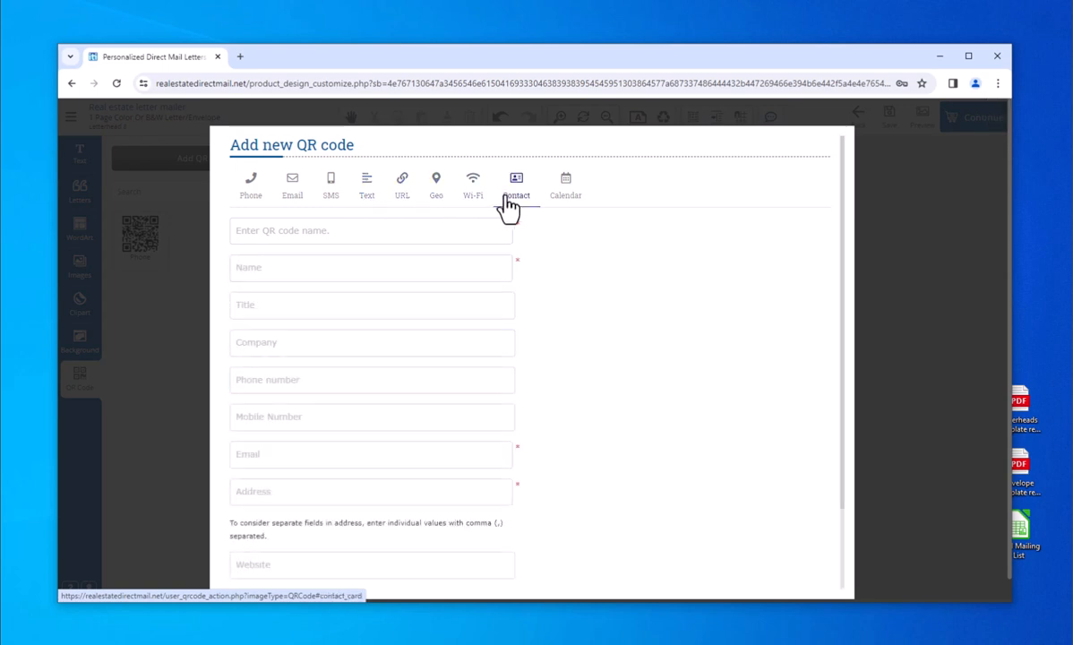
pyautogui.click(566, 195)
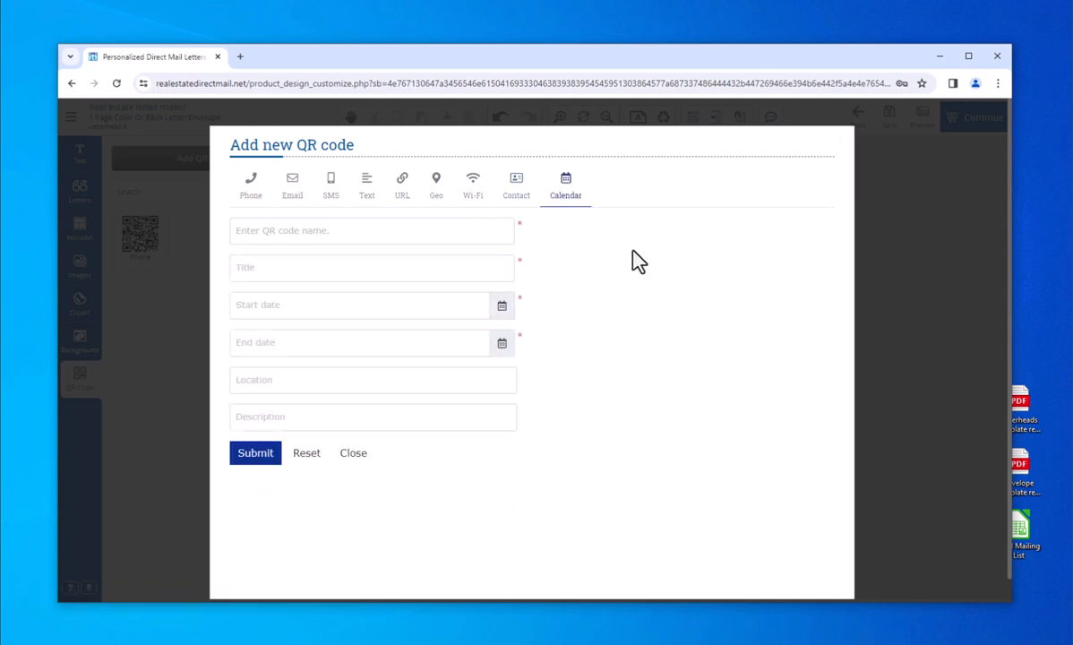
pyautogui.click(364, 455)
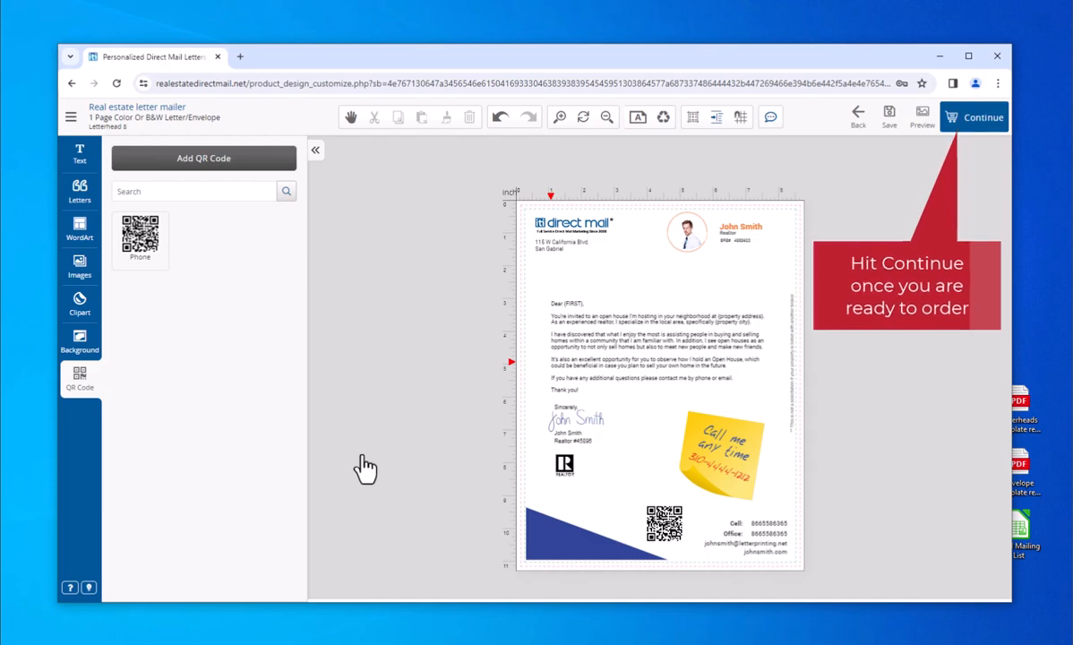